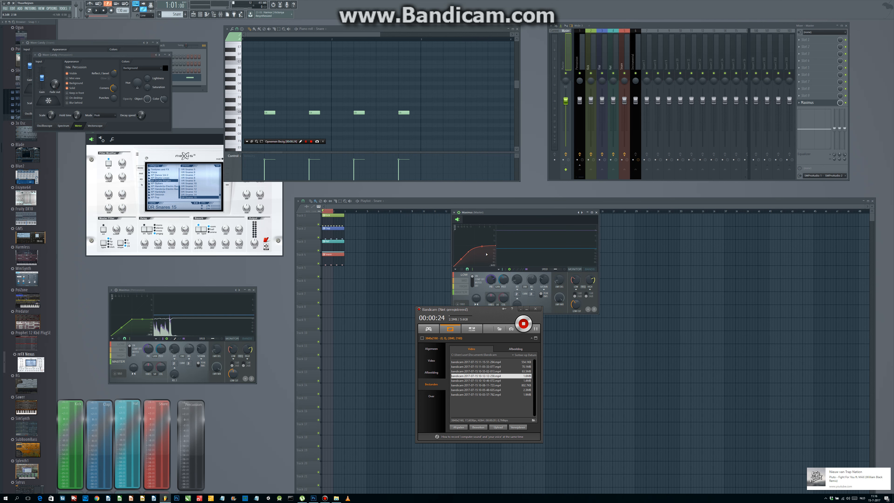
Load the Clear master preset into the Maximus on the master track
click(454, 212)
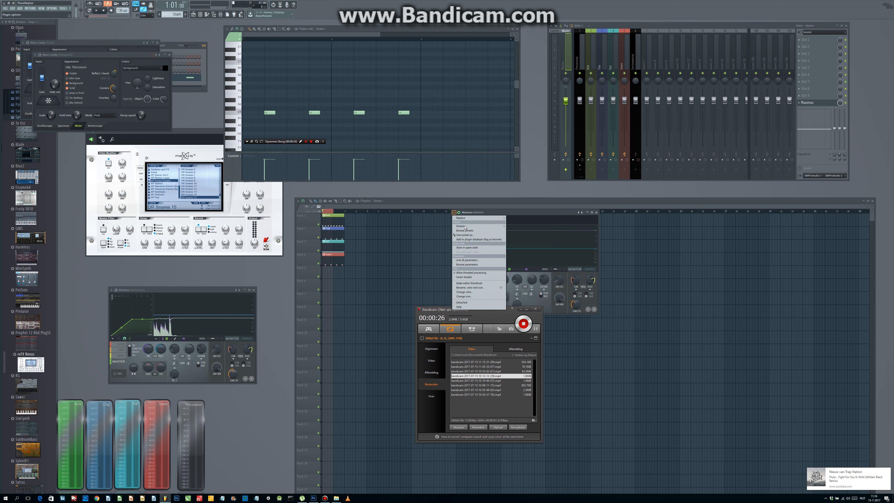
mouse_move(464, 226)
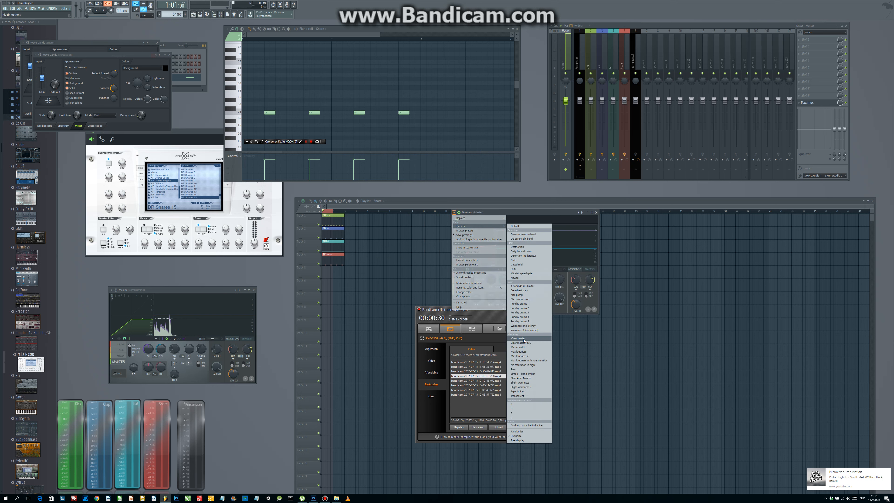
click(524, 339)
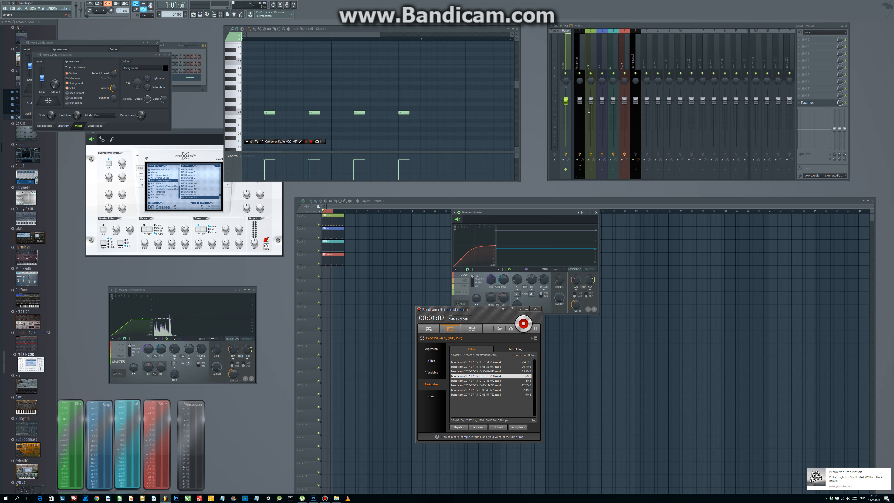
Start song playback and clear the time selection in the playlist
click(98, 10)
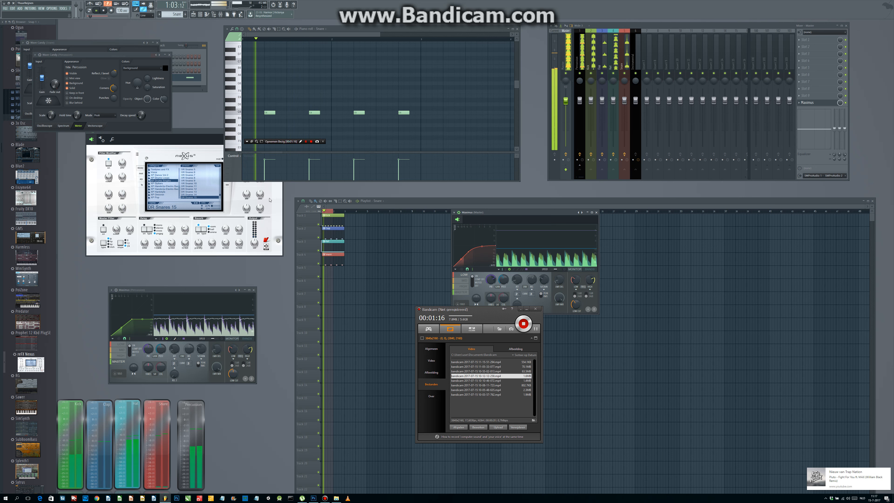
double_click(322, 211)
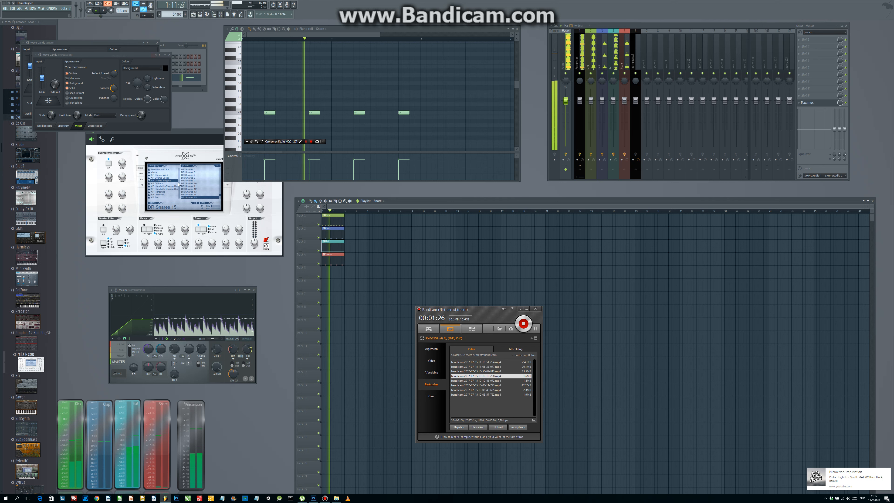
Audition the Nexus snare presets in descending order, down to DR Snares 1
click(194, 203)
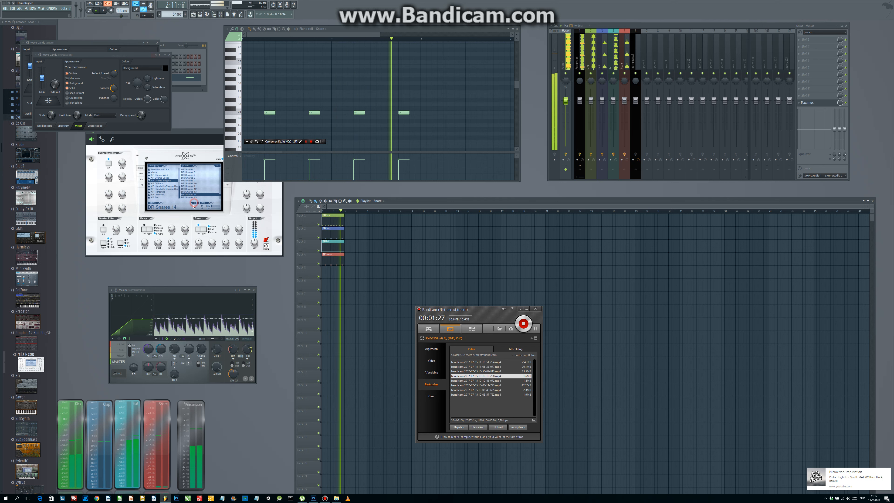
click(194, 203)
click(194, 203)
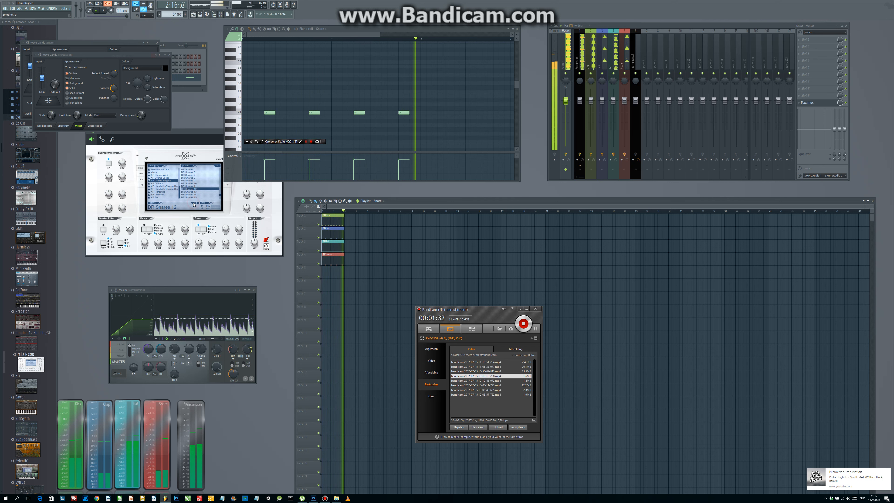
click(194, 203)
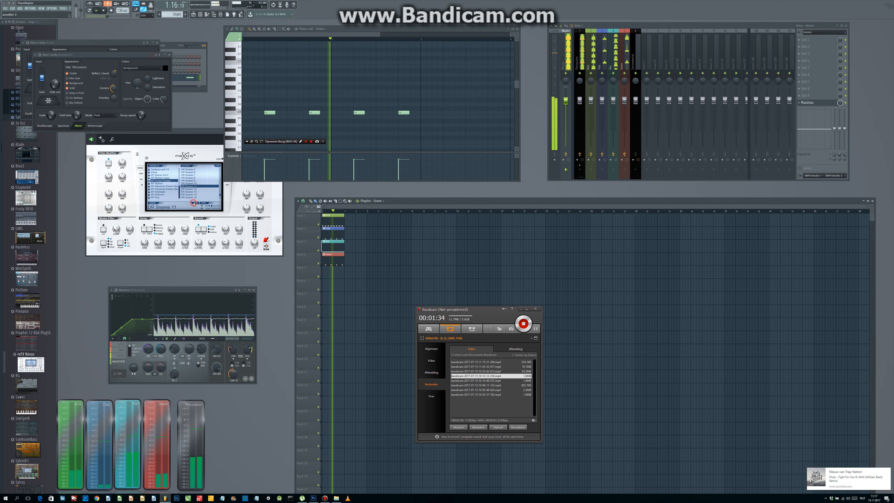
click(194, 204)
click(194, 204)
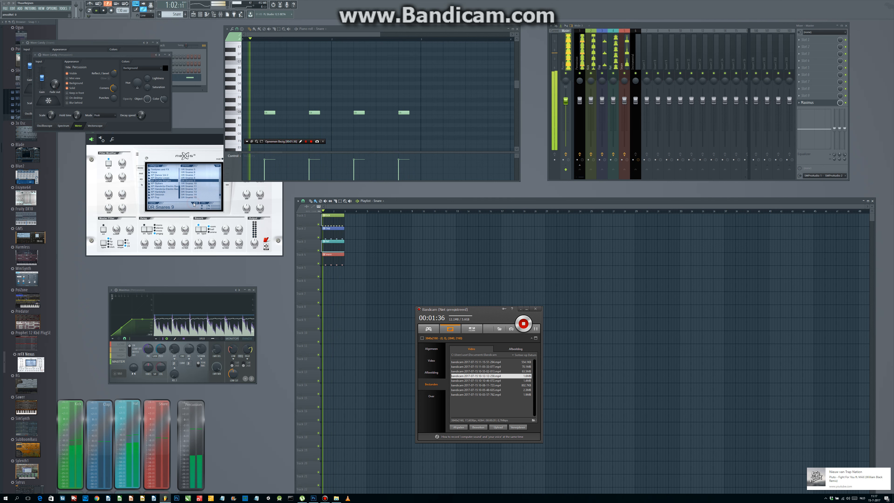
click(194, 203)
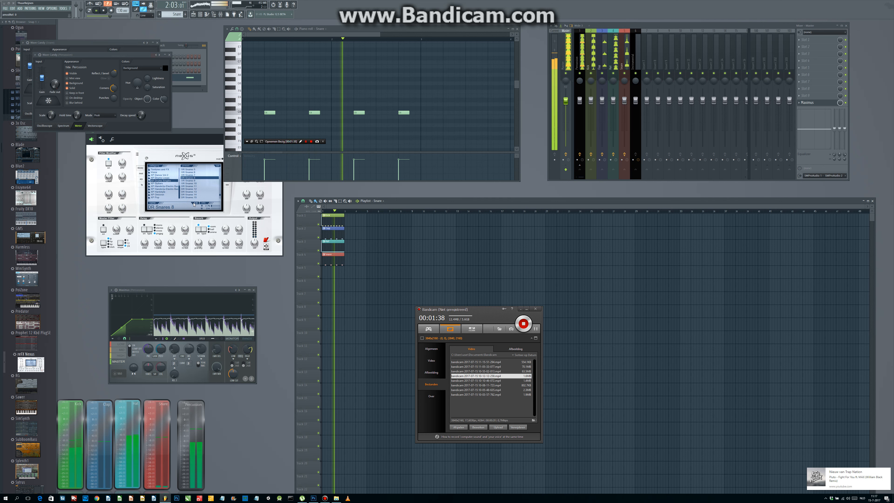
click(193, 204)
click(194, 203)
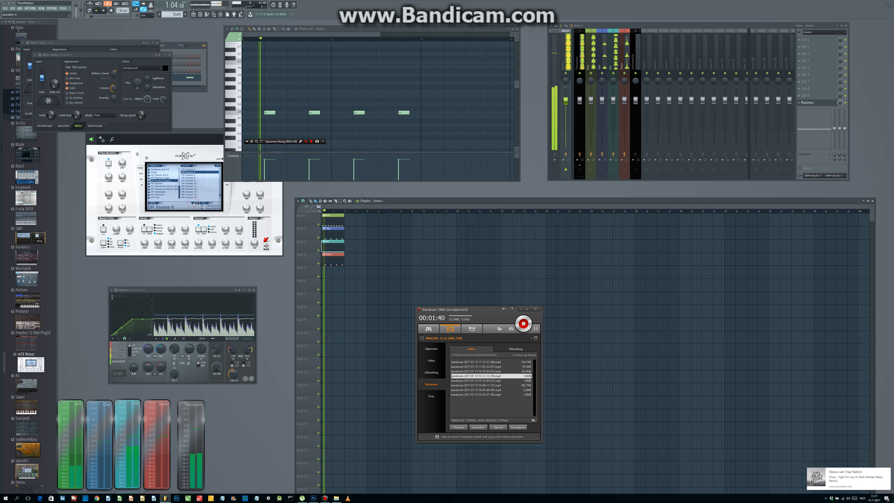
click(194, 203)
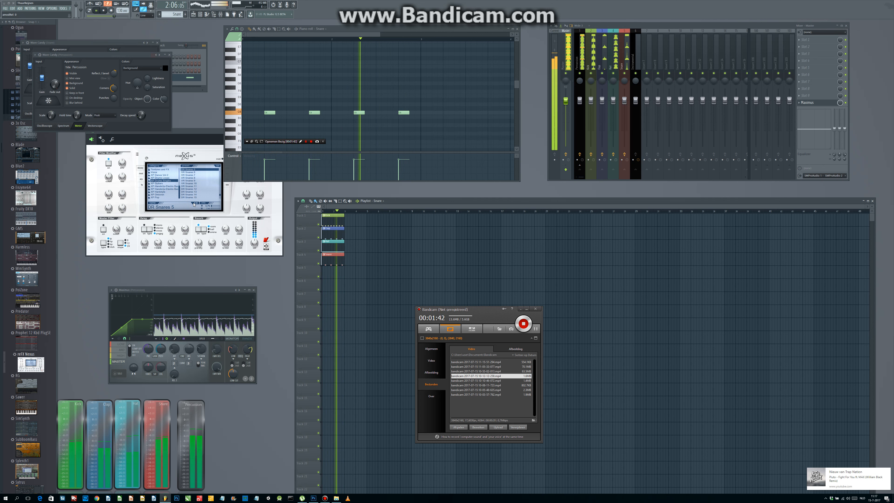
click(194, 204)
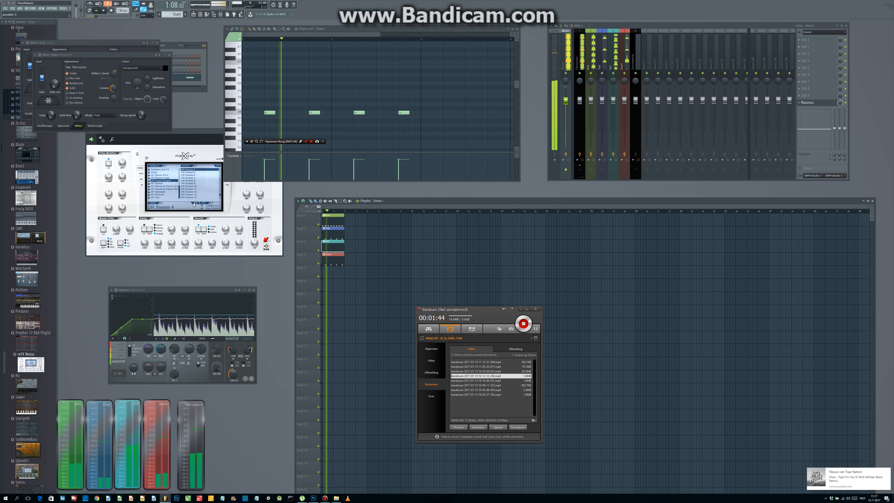
click(194, 204)
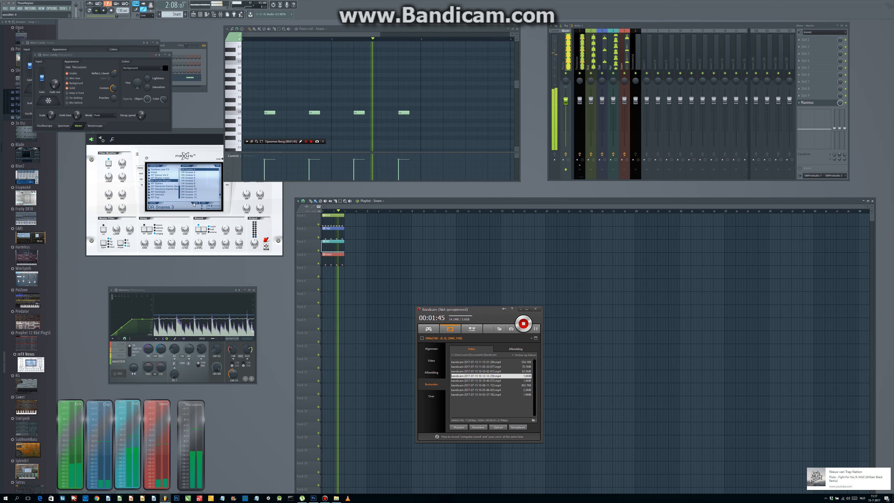
click(194, 203)
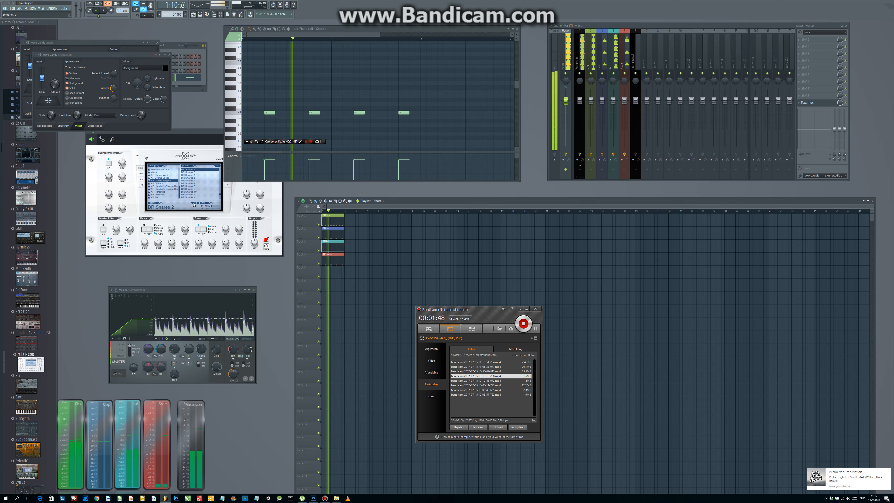
click(193, 204)
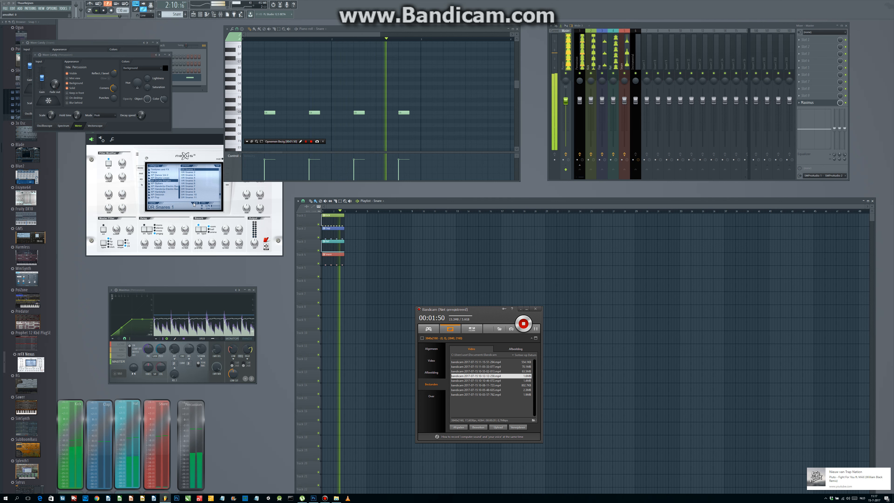
Advance the Nexus snare presets one by one to DR Snares 13, and stop playback
click(196, 203)
click(196, 204)
click(196, 203)
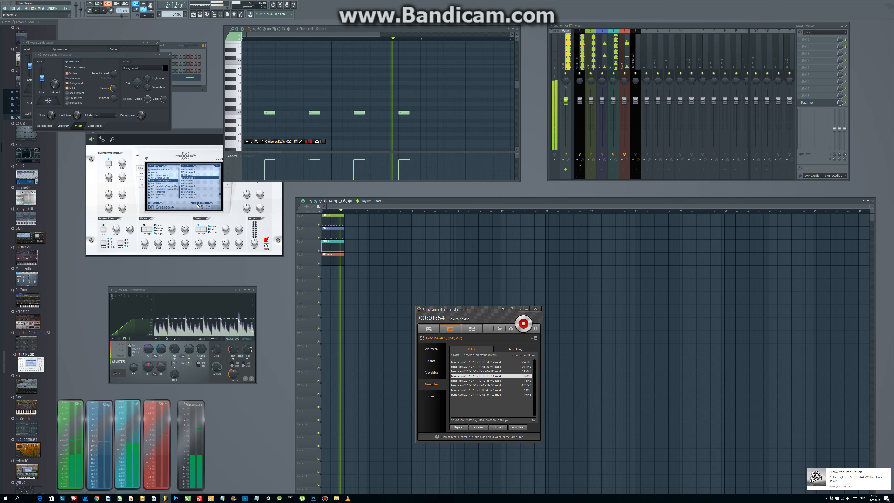
click(196, 204)
click(197, 203)
click(196, 203)
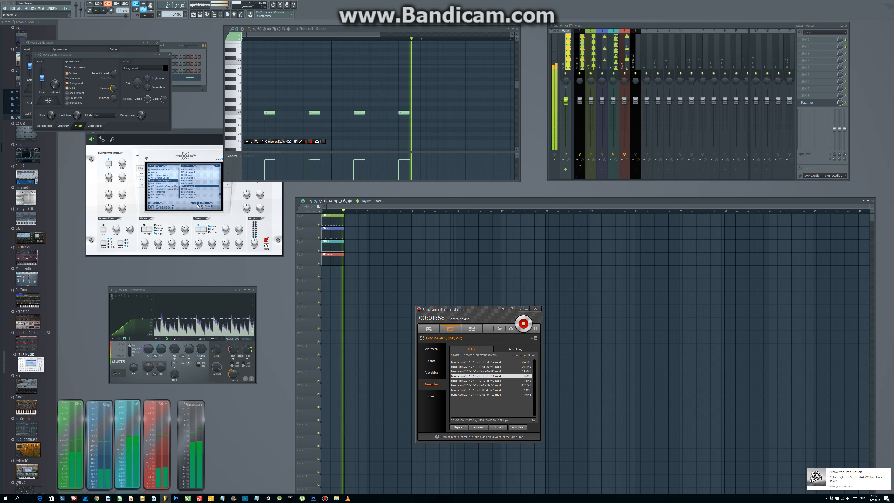
click(196, 203)
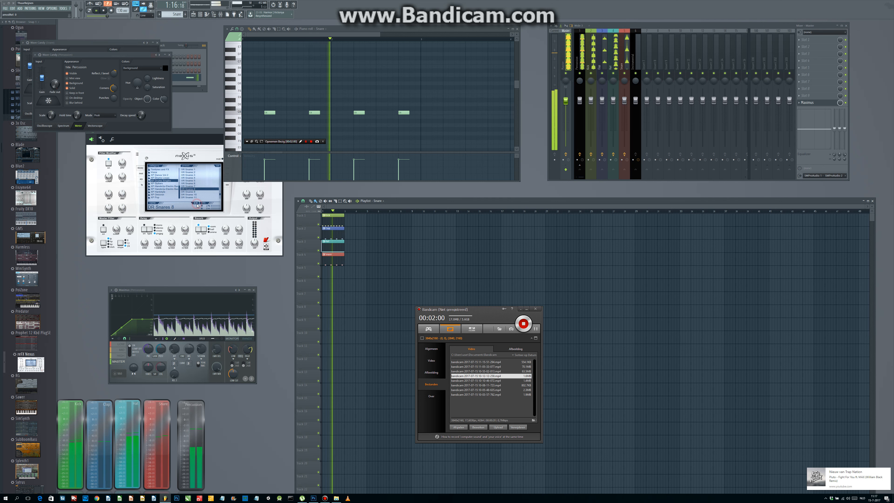
click(197, 204)
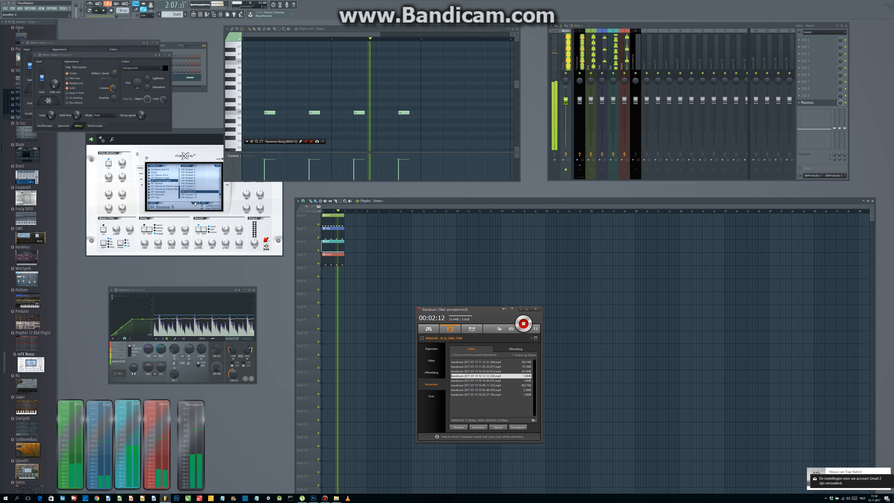
click(194, 204)
click(197, 203)
click(197, 203)
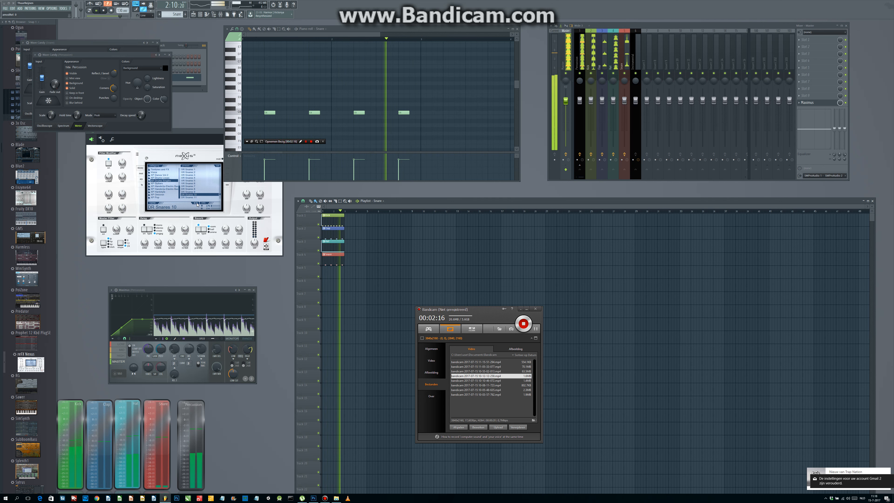
click(197, 204)
click(197, 203)
click(197, 204)
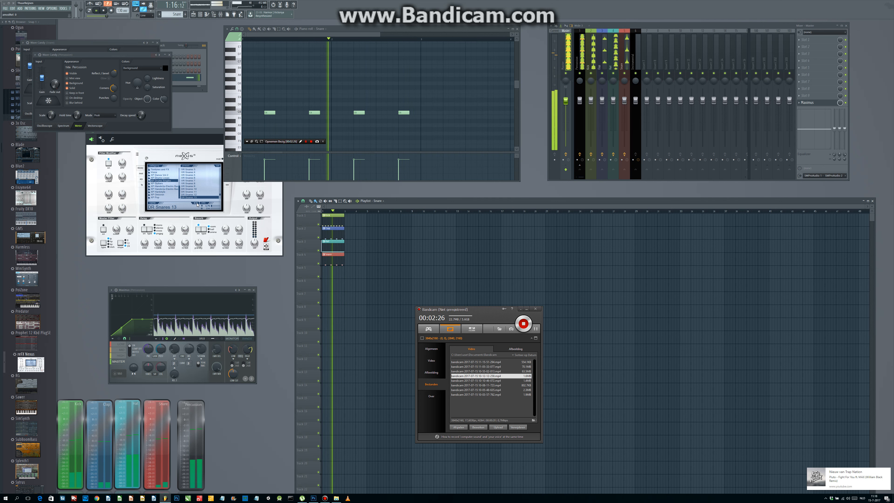
click(104, 11)
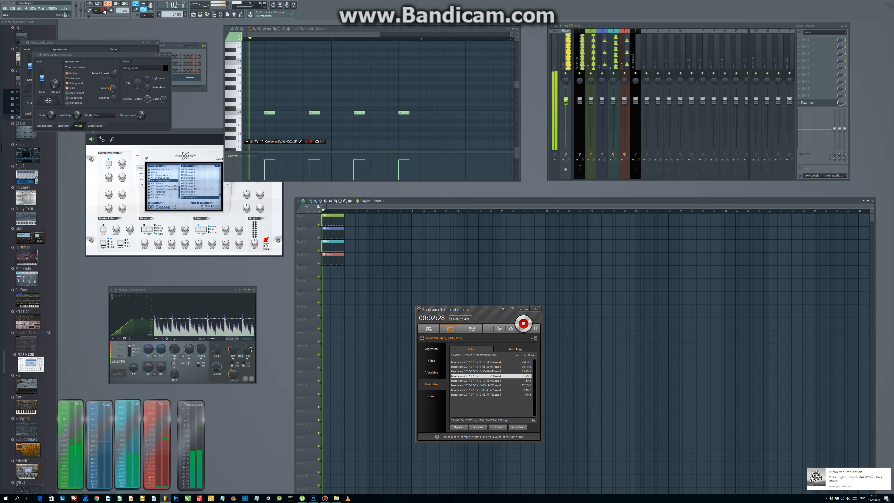
Close both Wave Candy windows, the Nexus window and the Maximus window of the Percussion track
click(169, 56)
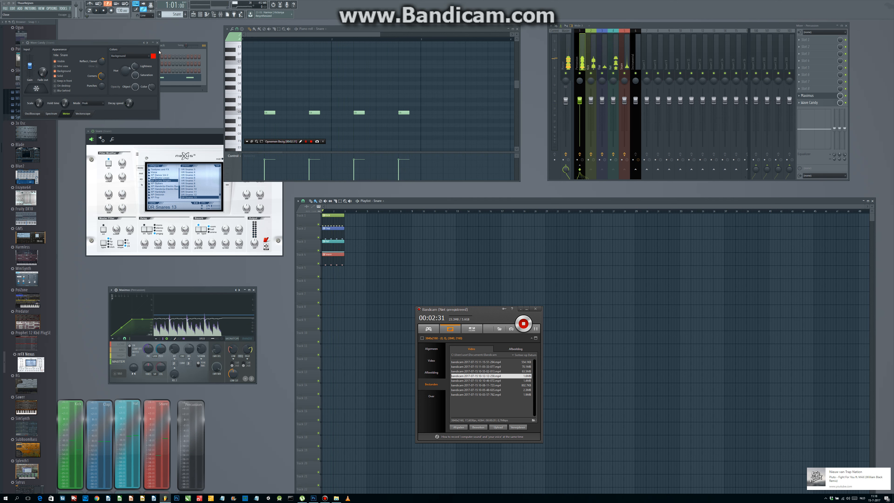
click(157, 43)
click(175, 133)
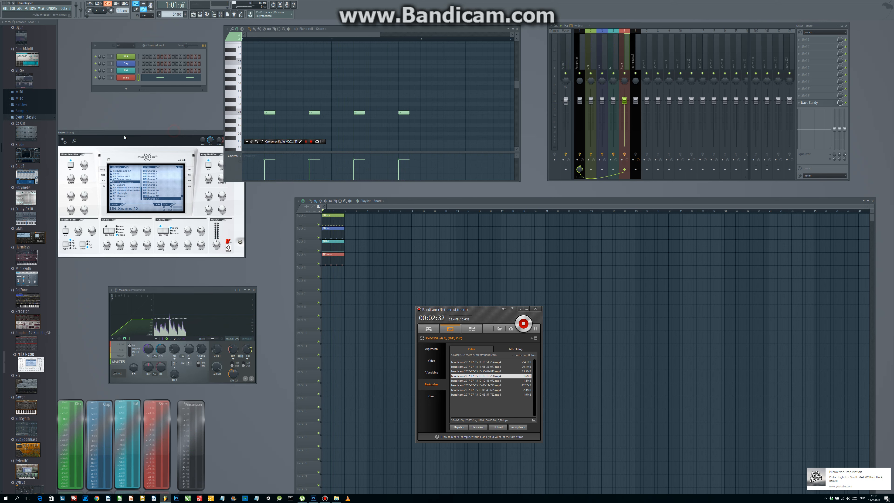
click(211, 149)
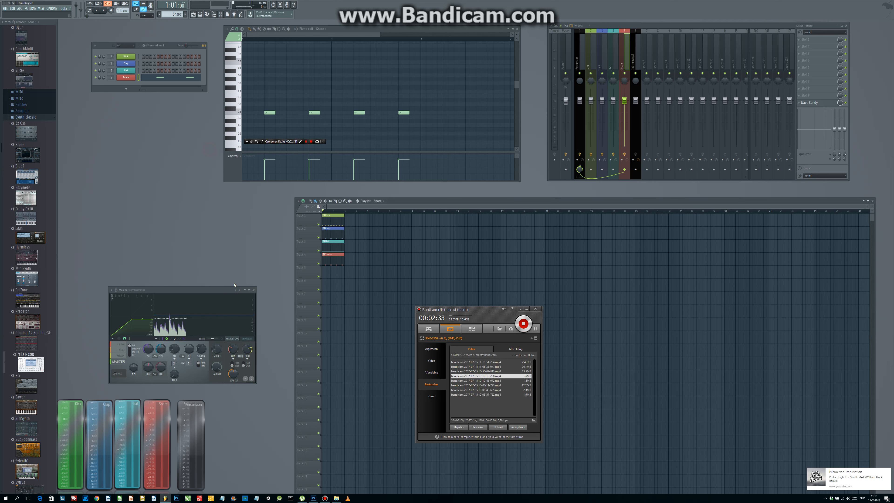
click(254, 291)
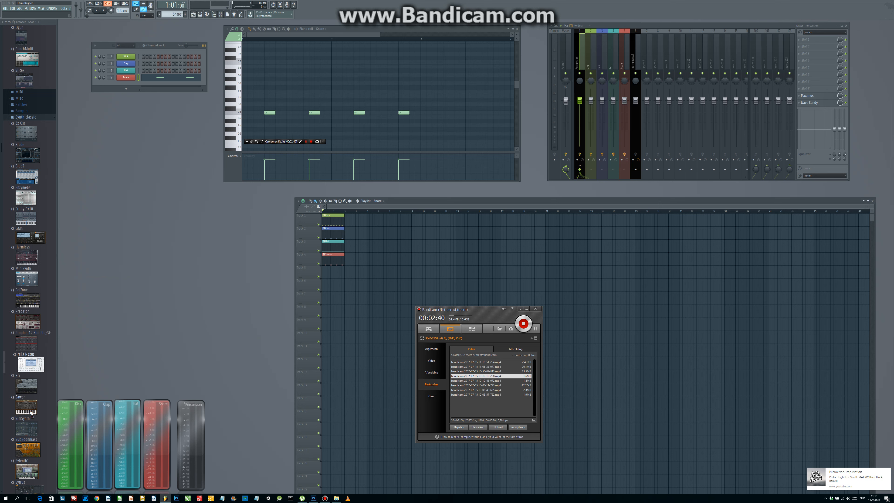
Add Sylenth1 as a new channel in the channel rack and route it to a free mixer track
drag(29, 473, 126, 94)
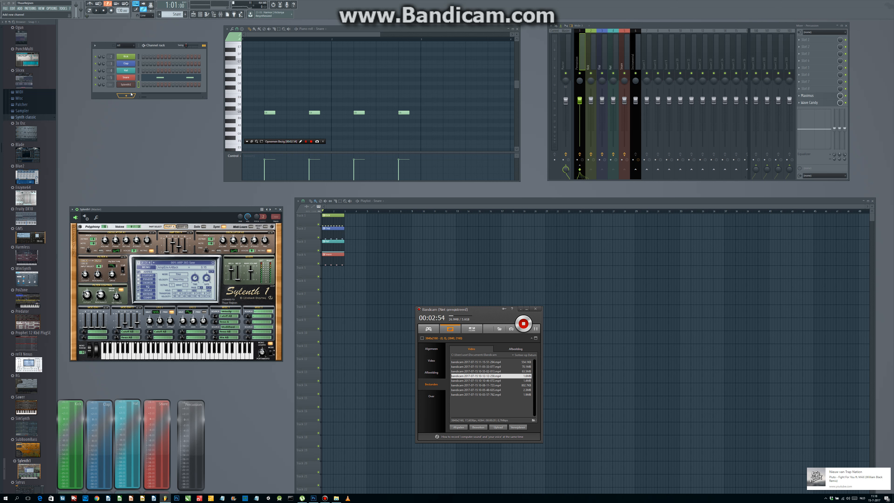
double_click(111, 84)
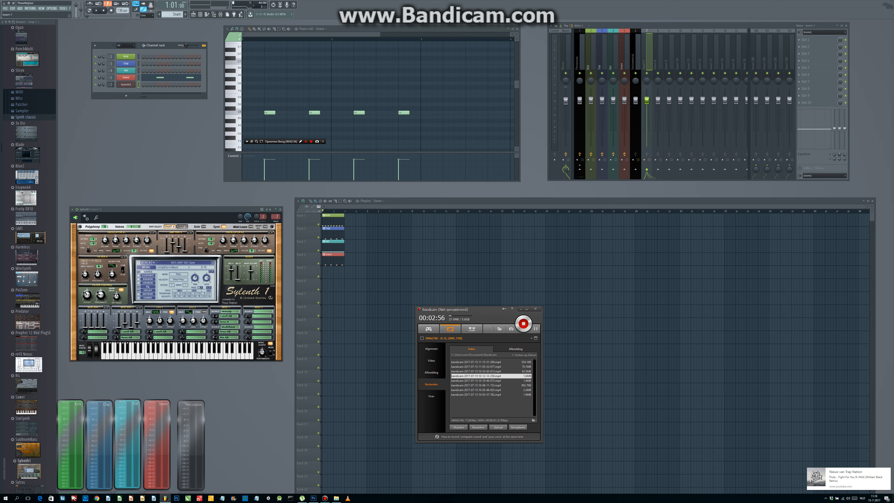
Change the colour of the Sylenth1 channel to magenta, keeping its name
right_click(125, 85)
click(141, 93)
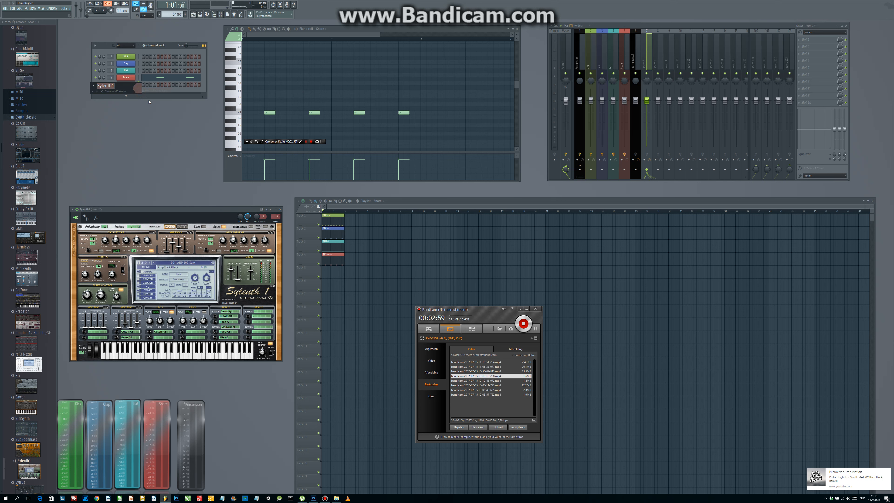
click(138, 90)
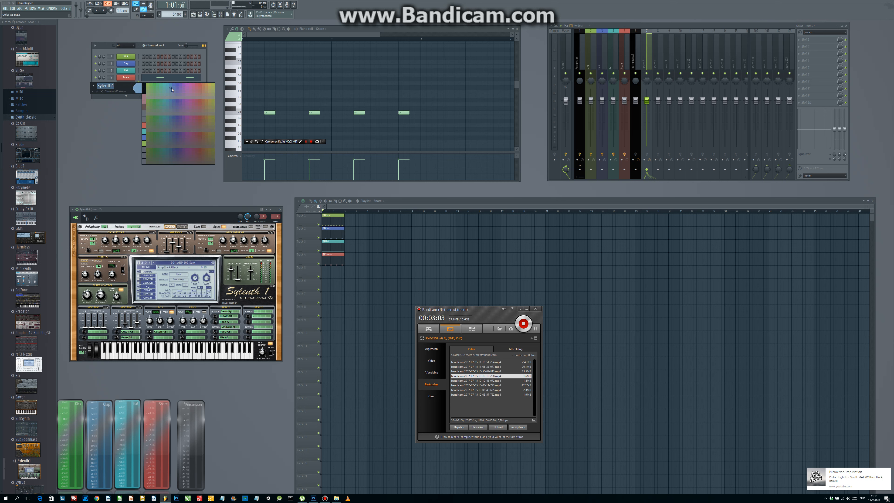
click(186, 86)
key(Return)
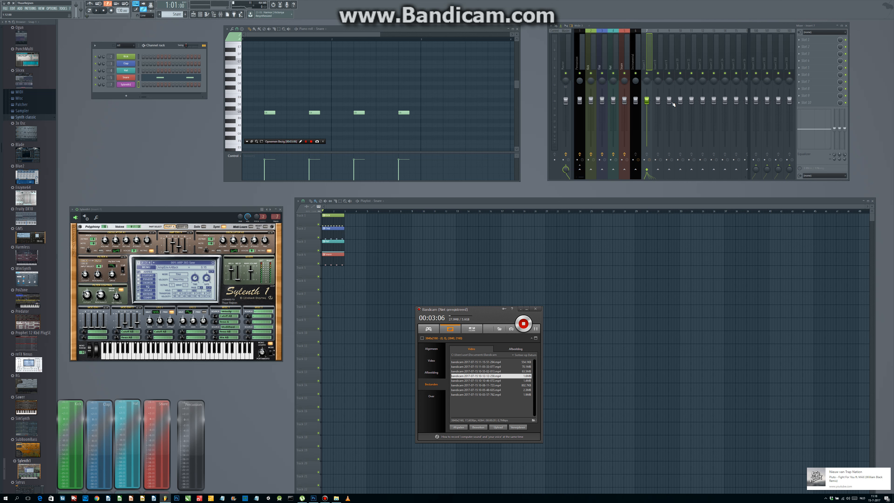
Give the new channel's mixer track the suggested Sylenth1 name and matching magenta colour
right_click(650, 67)
click(649, 36)
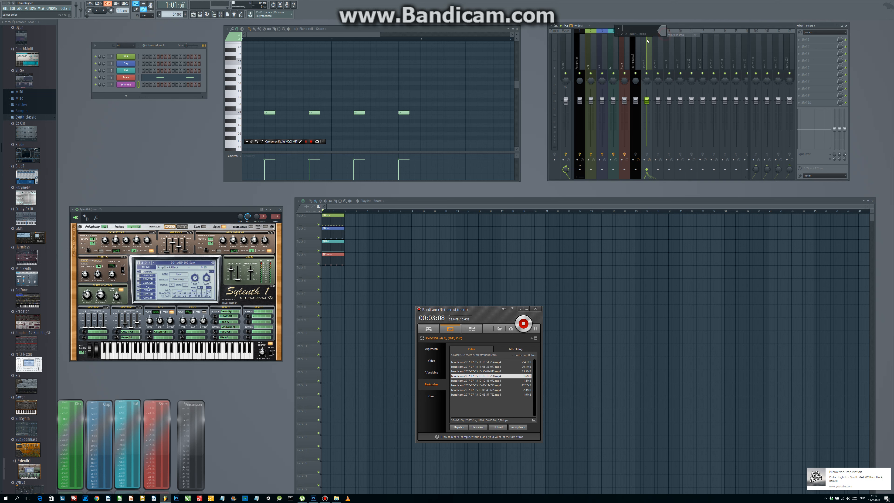
click(617, 35)
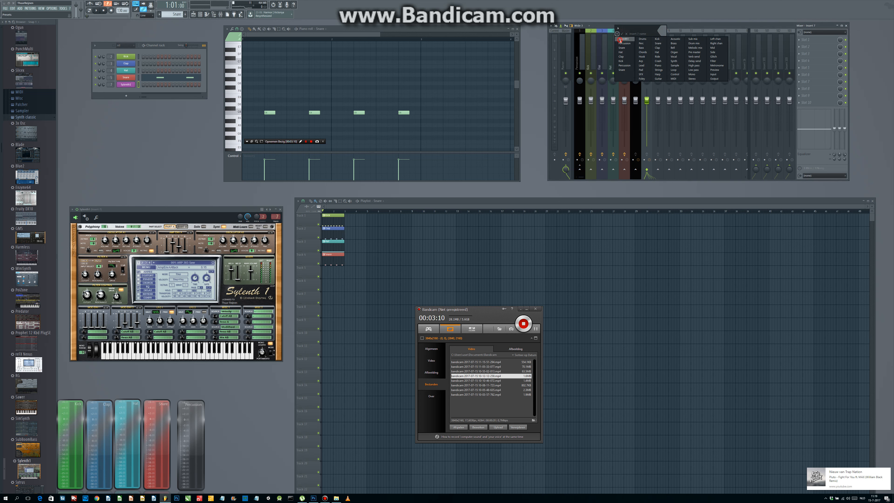
click(621, 39)
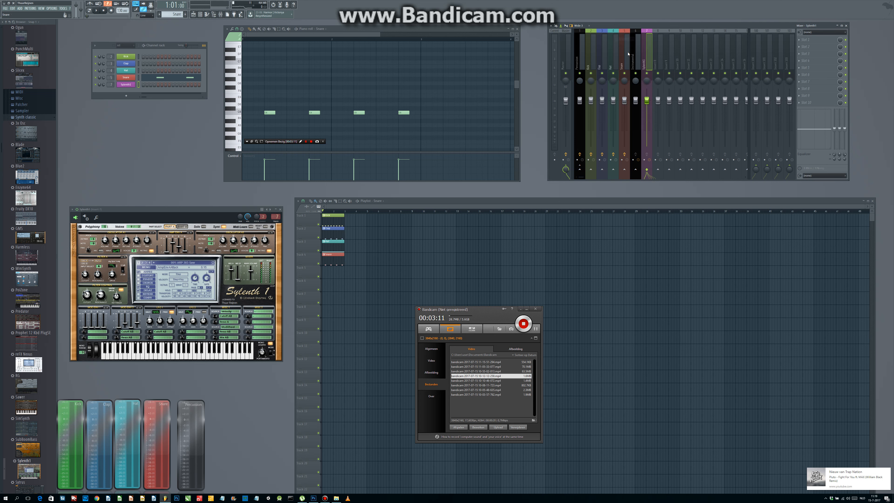
Create a new empty pattern named Sylenth1 and place its clip in the playlist below the Snare clip
click(158, 15)
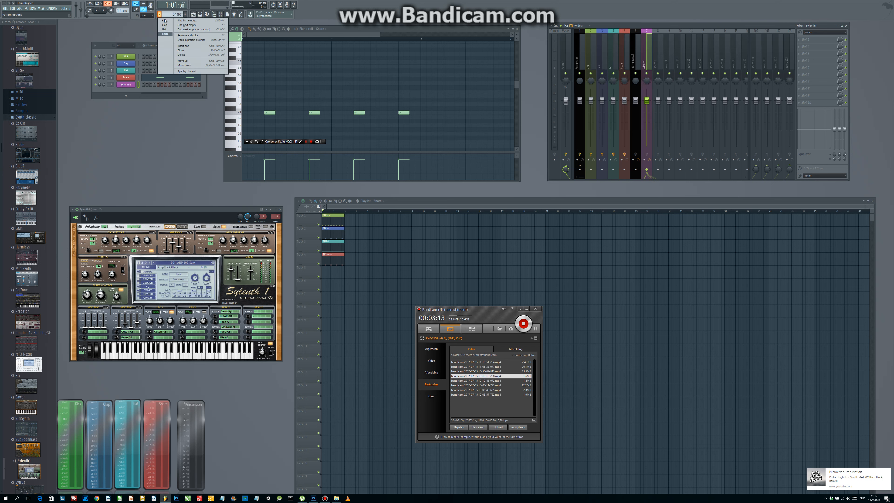
click(187, 21)
click(137, 22)
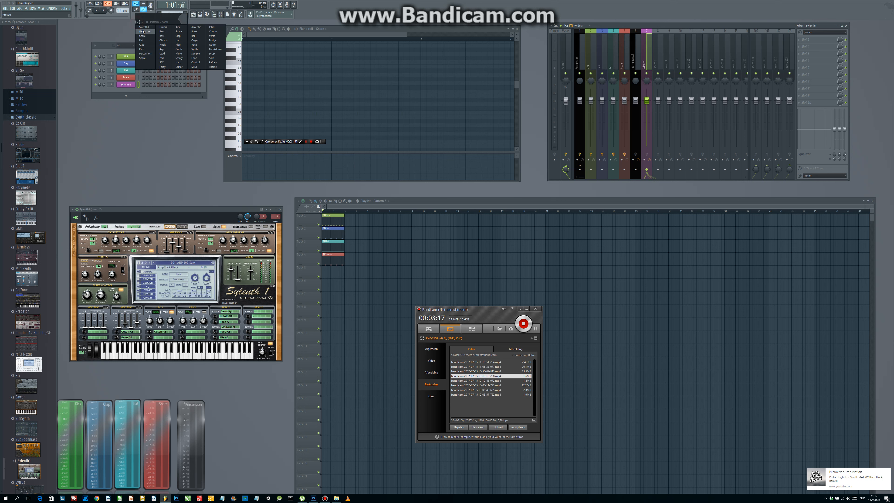
click(143, 27)
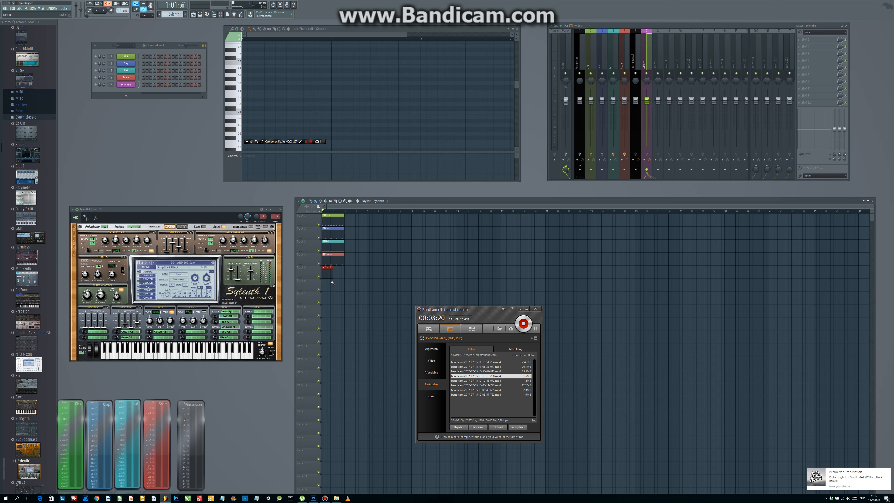
Draw a four-note melody for the Sylenth1 channel in the piano roll, making every note after the short first one longer
right_click(132, 84)
click(143, 86)
click(246, 113)
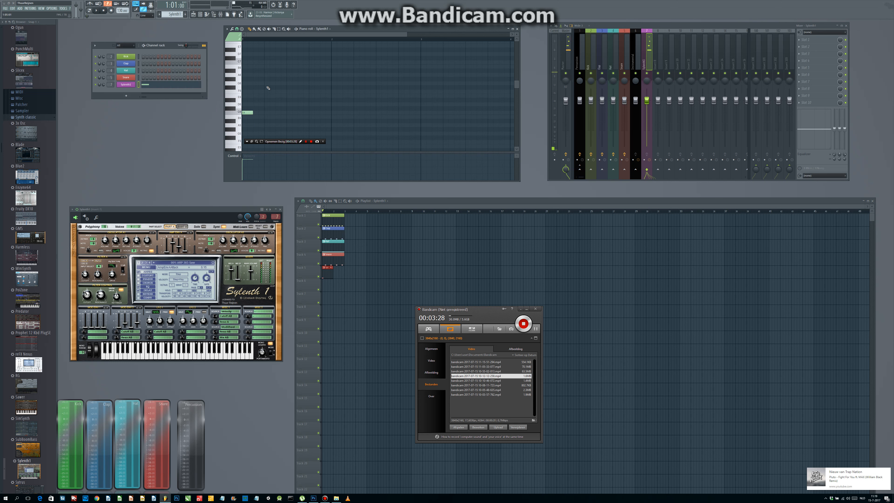
click(276, 83)
drag(285, 84, 297, 84)
click(334, 113)
drag(352, 112, 366, 100)
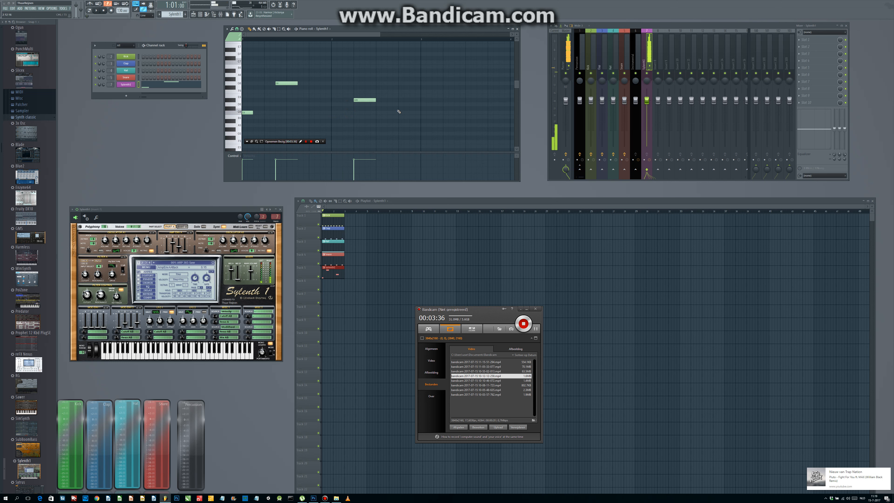
click(390, 108)
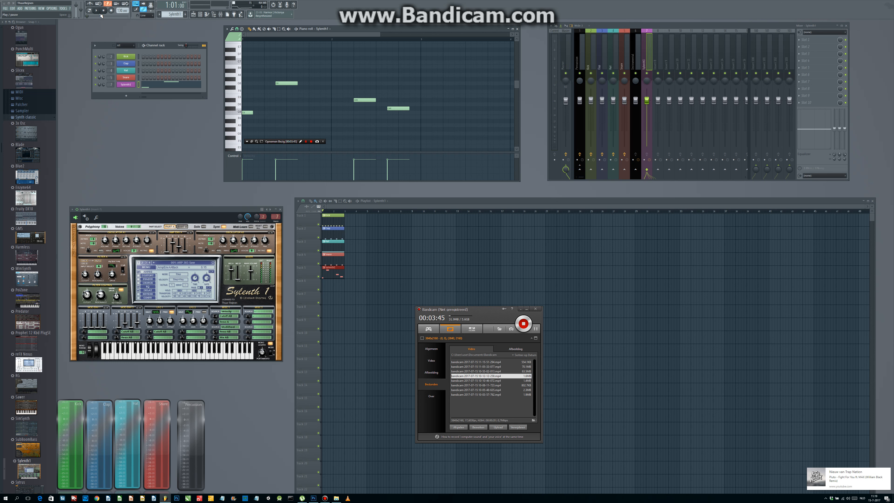
Start saving the project under a new name and create and open a folder 01_Tutorial inside the 2017 folder
click(7, 9)
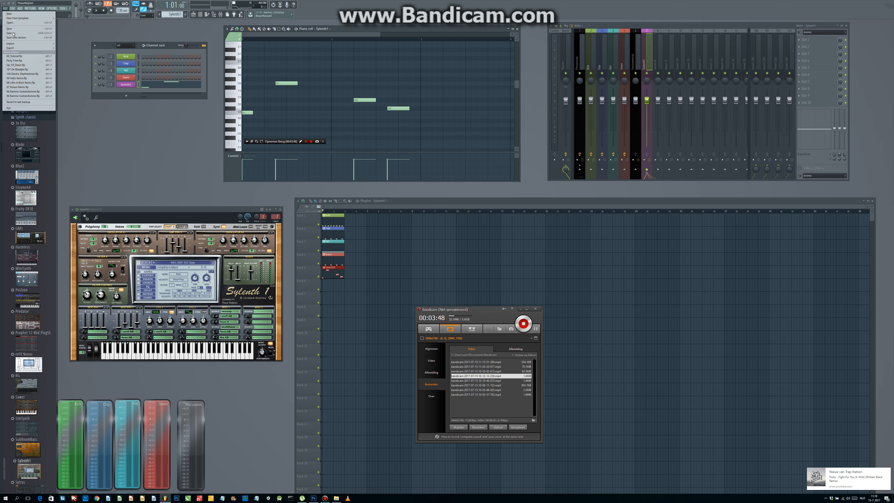
click(18, 32)
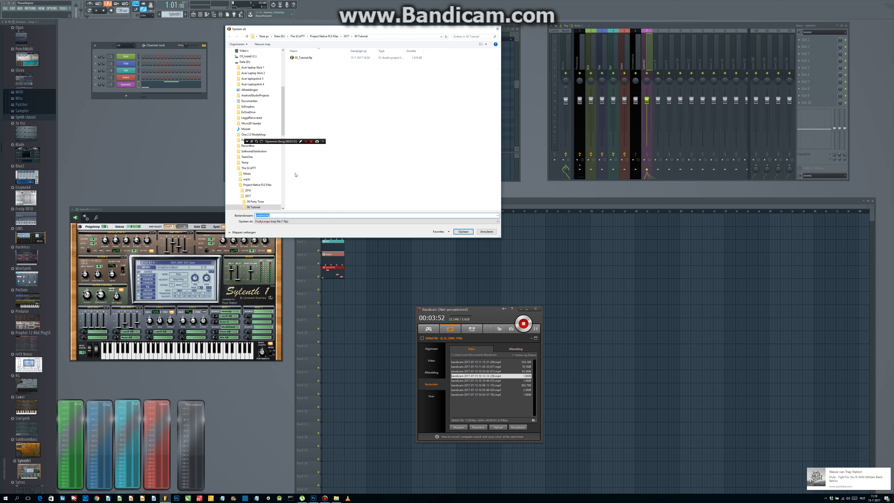
click(346, 37)
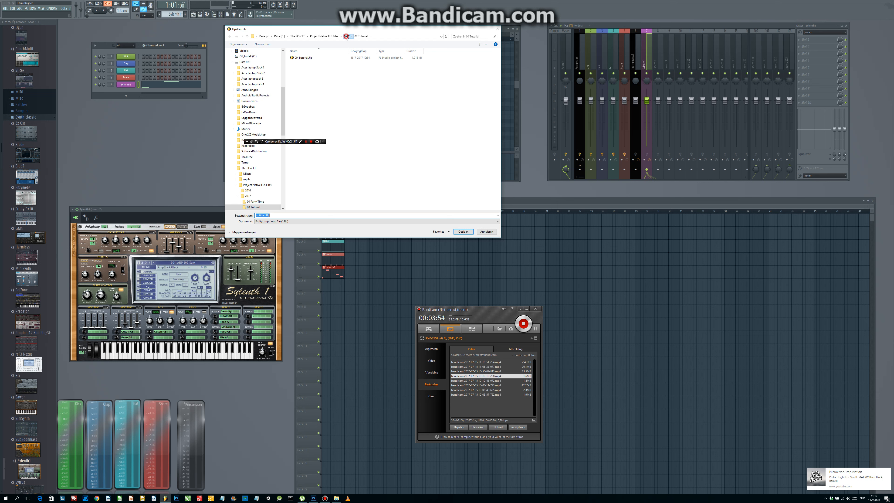
click(264, 44)
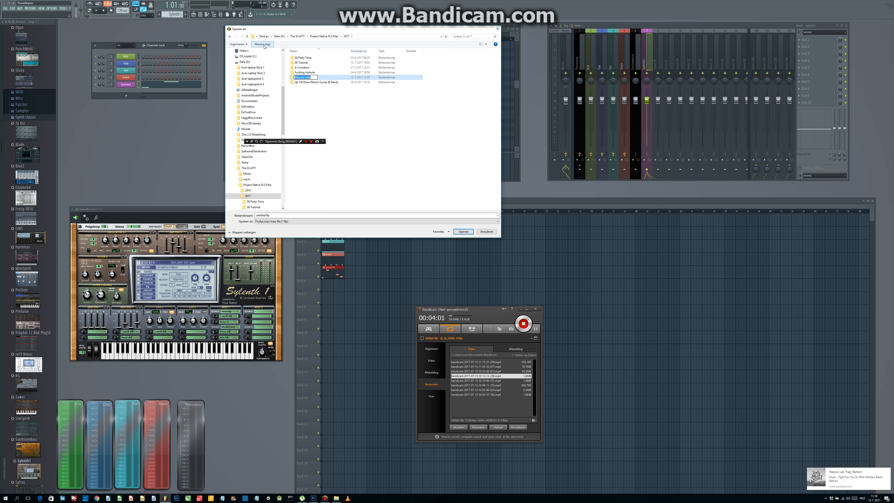
text(01_Tutorial)
key(Return)
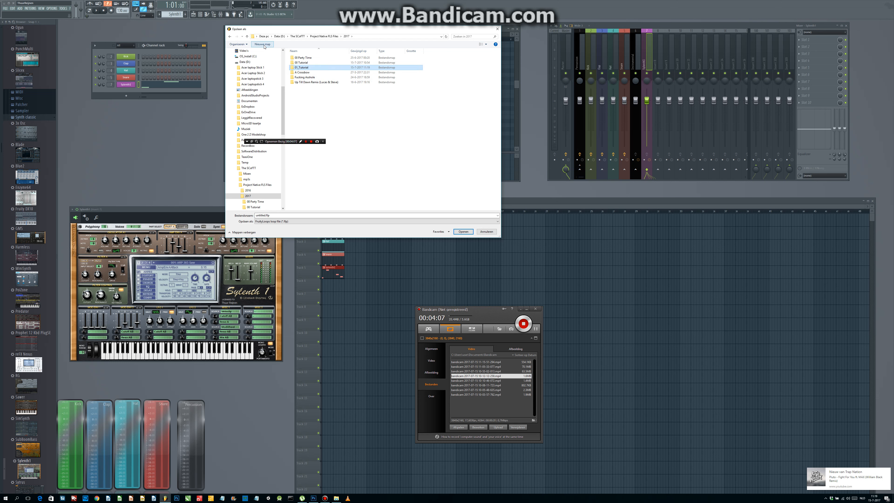
double_click(303, 68)
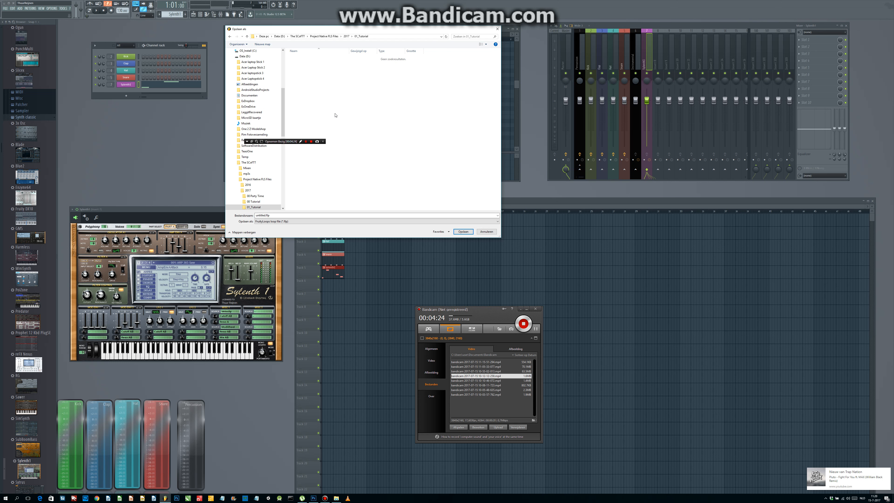
Save the project in the 01_Tutorial folder with the file name Tutorial2
click(302, 216)
key(Right)
key(Left)
key(BackSpace)
key(BackSpace)
key(BackSpace)
key(BackSpace)
key(BackSpace)
key(BackSpace)
key(BackSpace)
text(Tutorial2)
key(Return)
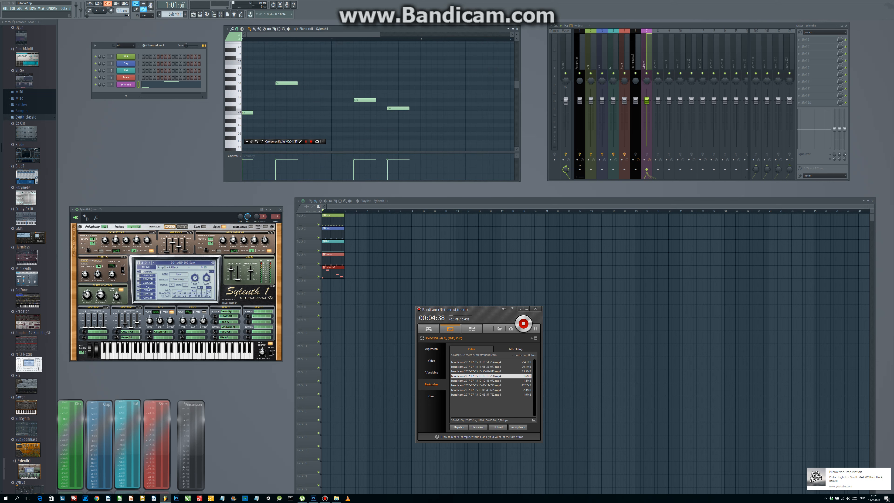
Open the settings of the current project
click(52, 8)
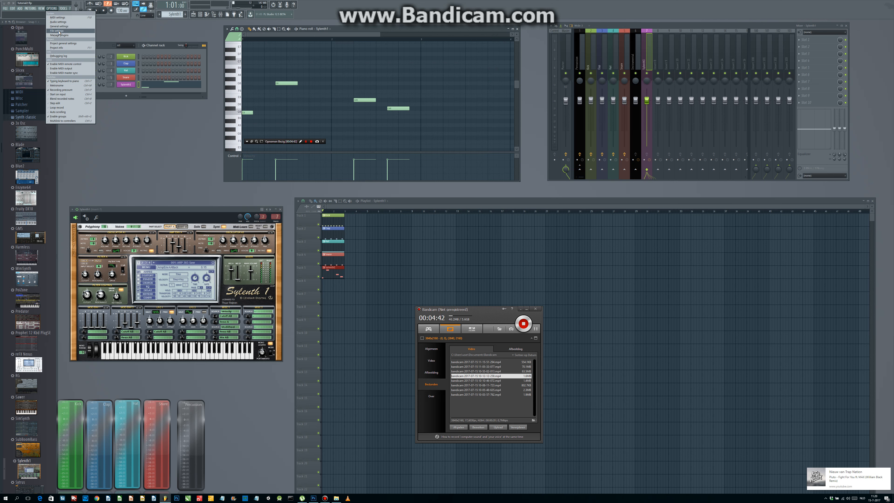
click(57, 31)
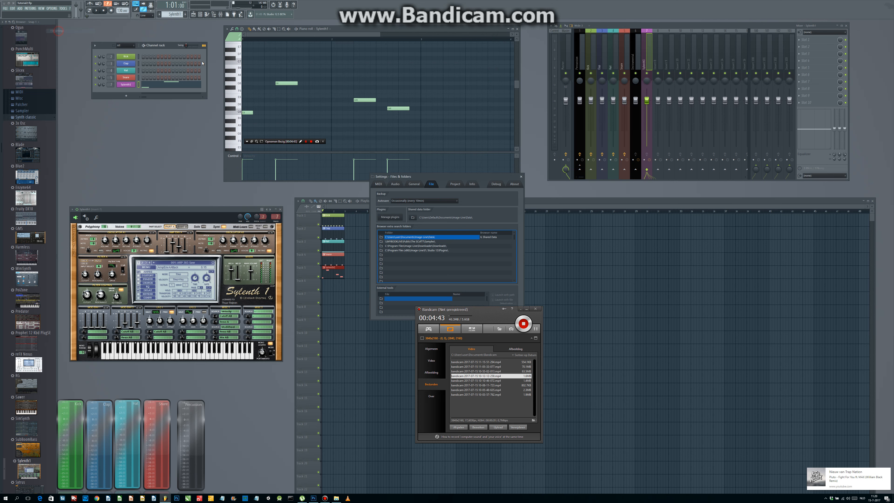
click(456, 184)
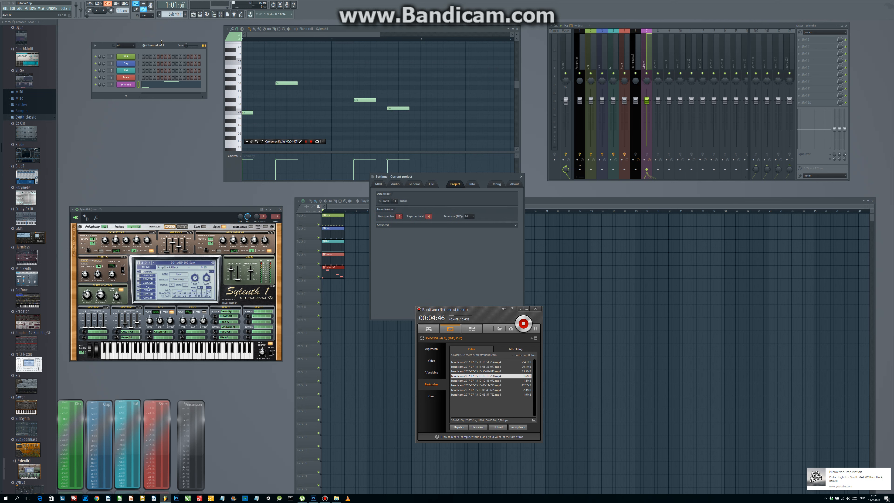
click(52, 9)
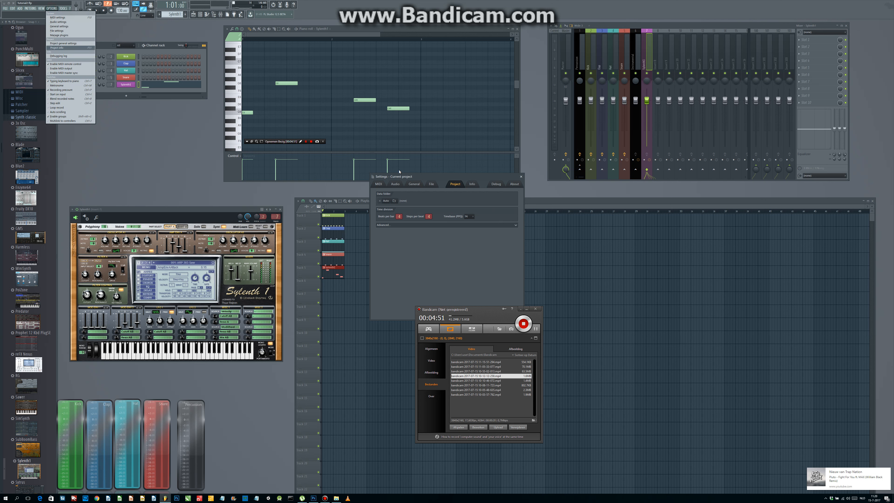
click(456, 186)
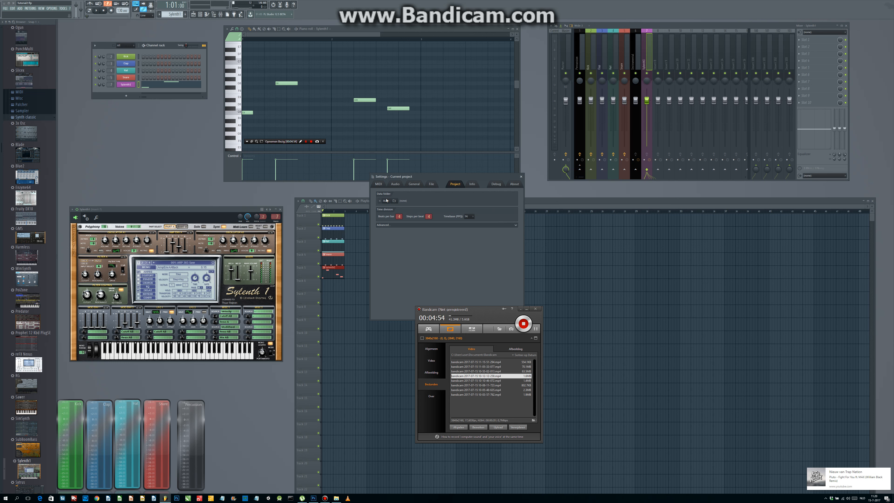
Set the project's data folder to 01_Tutorial in Project Native FLS Files > 2017 on drive D and agree to save the project there
click(394, 201)
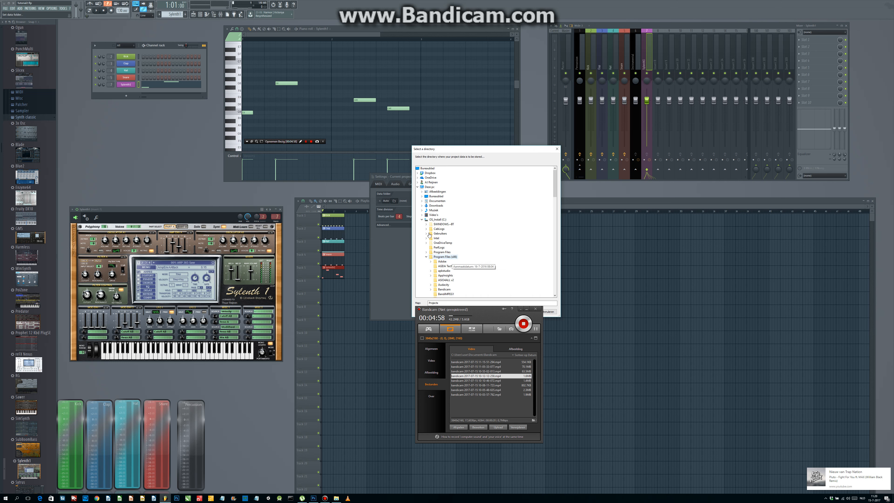
click(422, 219)
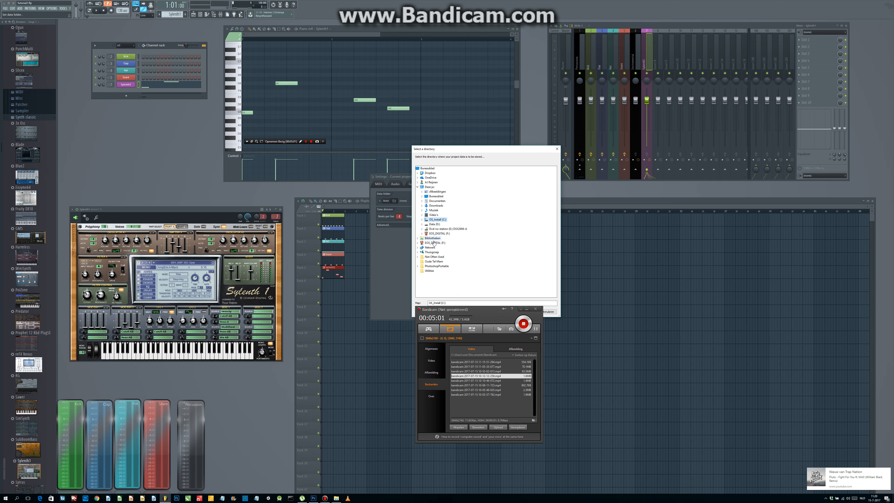
double_click(433, 225)
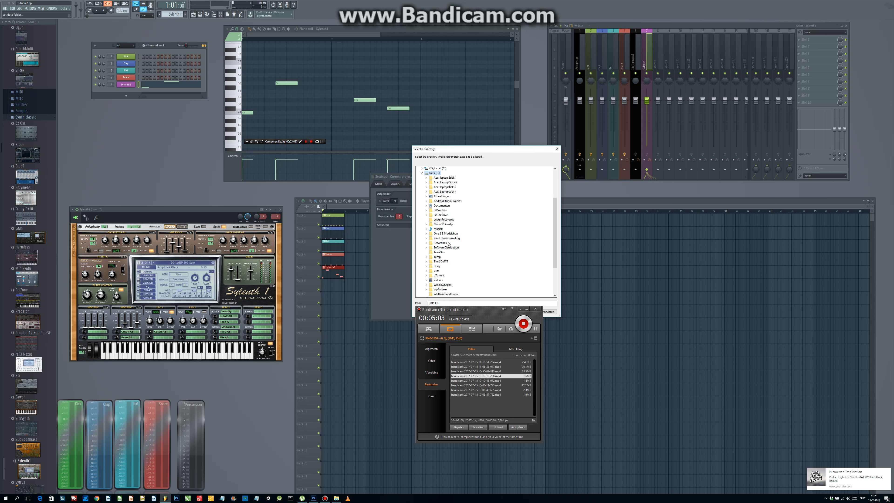
double_click(442, 265)
double_click(441, 263)
double_click(452, 275)
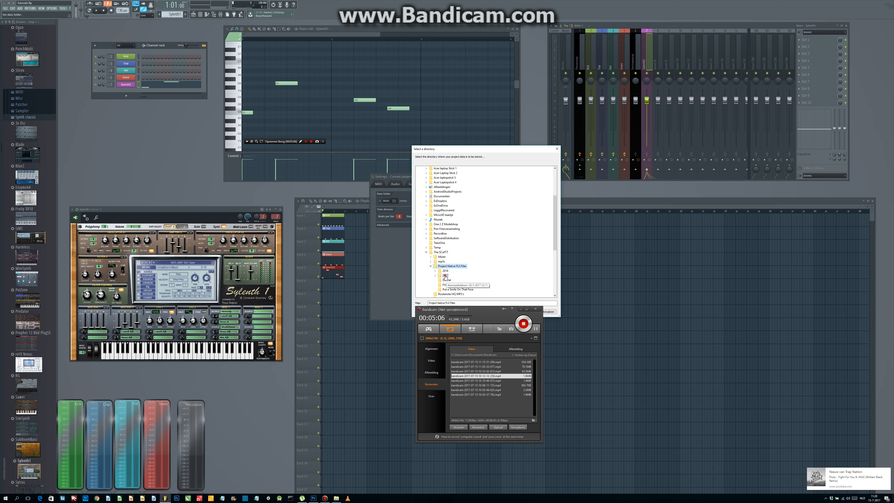
double_click(445, 275)
click(457, 280)
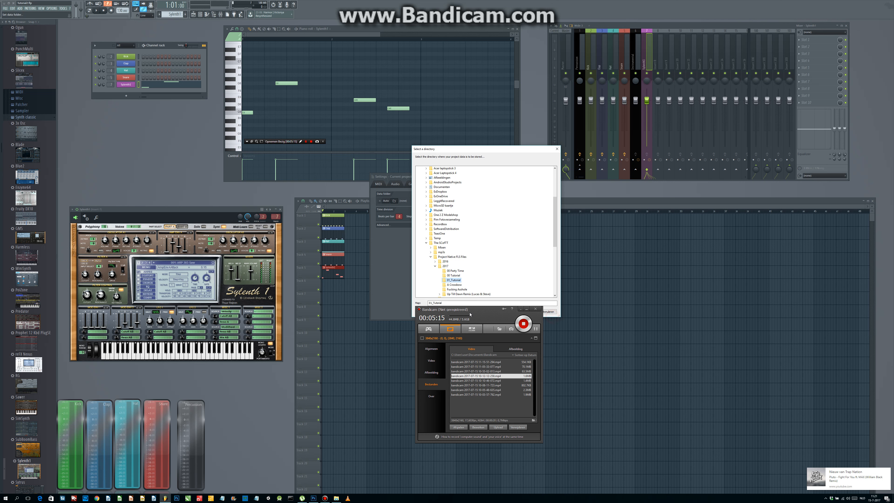
drag(476, 316, 410, 353)
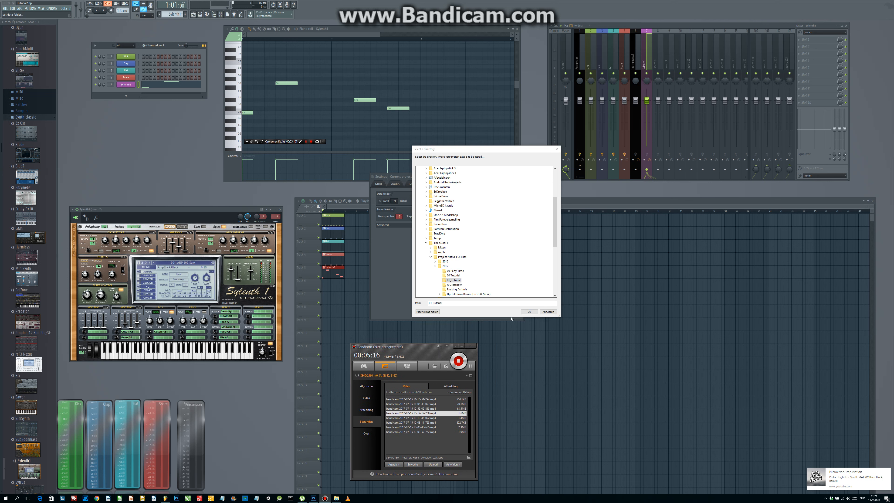
click(523, 314)
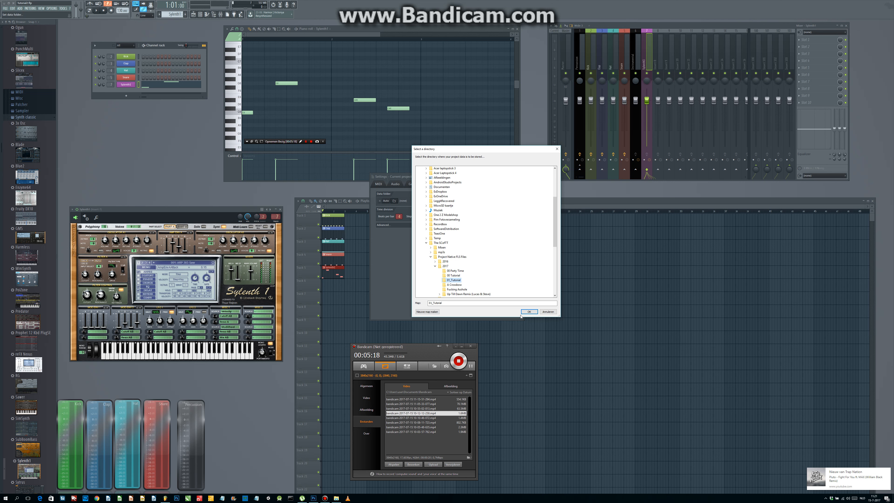
click(529, 312)
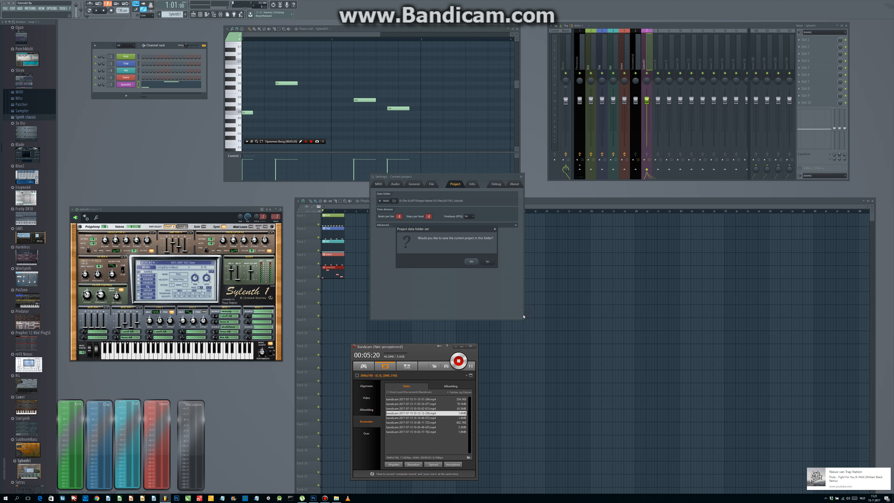
click(469, 262)
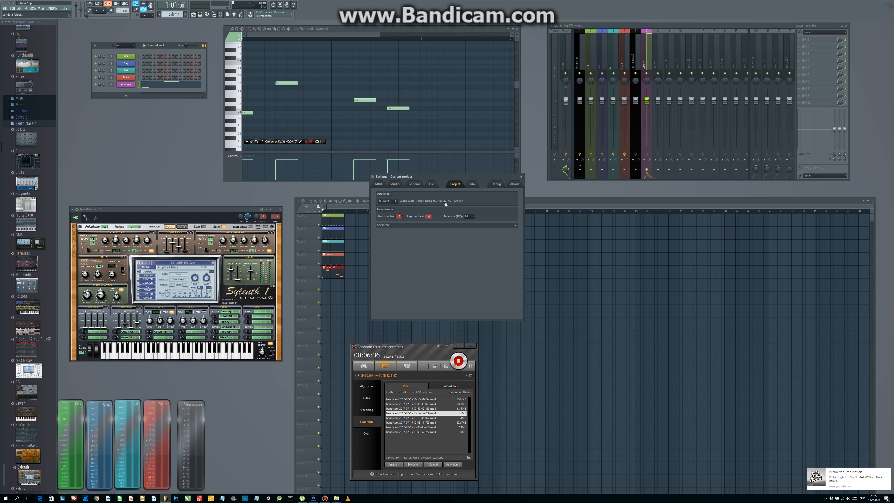
Close the settings window and change the Sylenth1 clip's colour in the playlist to magenta
click(521, 176)
click(333, 297)
right_click(343, 295)
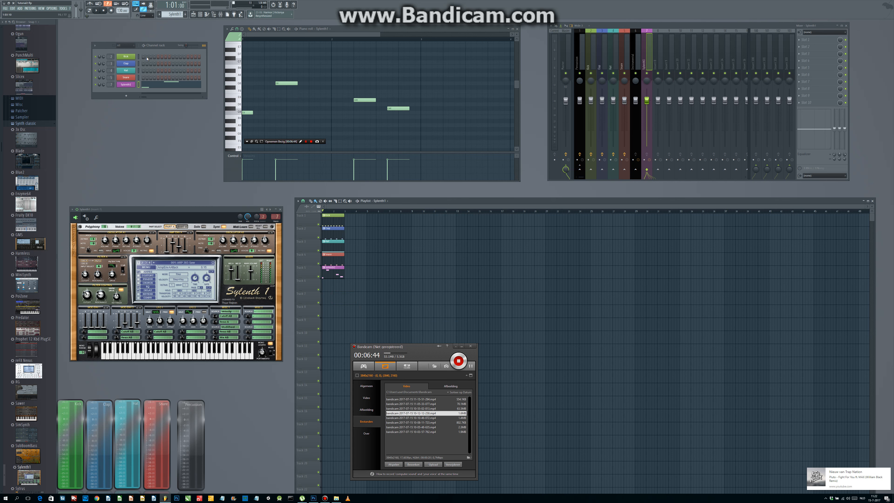
Play the song and adjust the Sylenth1 melody: lower the second note, and move the third note earlier and higher
click(96, 11)
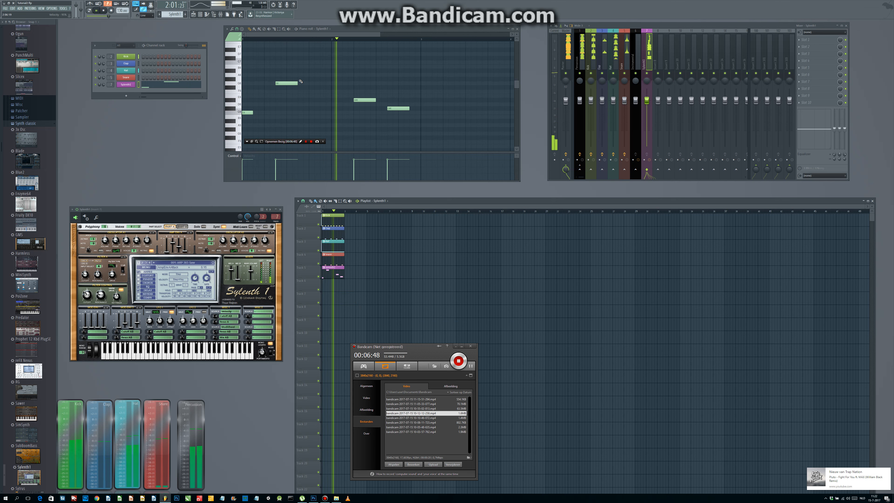
mouse_move(289, 83)
mouse_down()
mouse_move(289, 108)
mouse_move(293, 95)
mouse_up()
drag(351, 99, 339, 99)
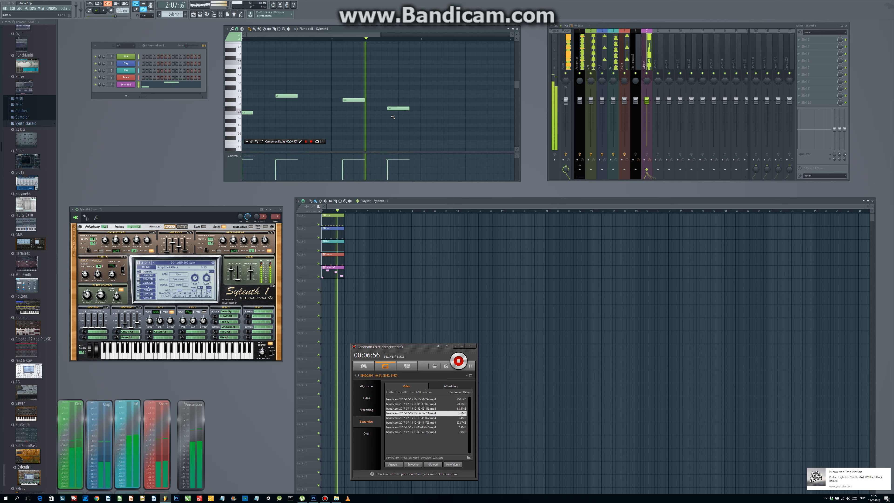
drag(350, 99, 349, 82)
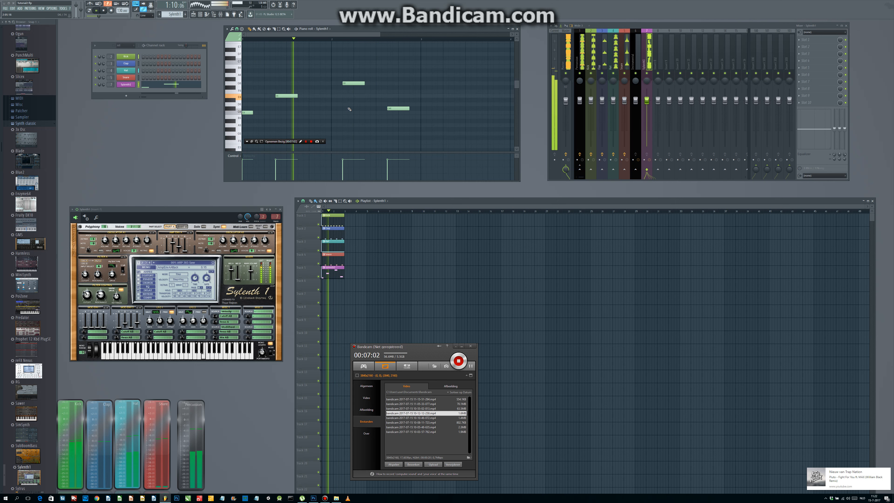
Audition Sylenth1 presets one after another during playback and settle on an arp preset for the melody
click(213, 263)
click(213, 281)
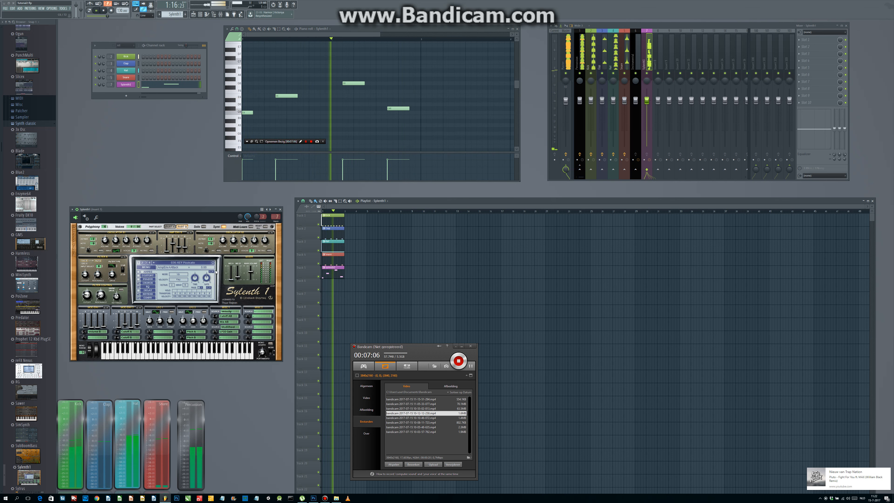
click(203, 264)
click(184, 278)
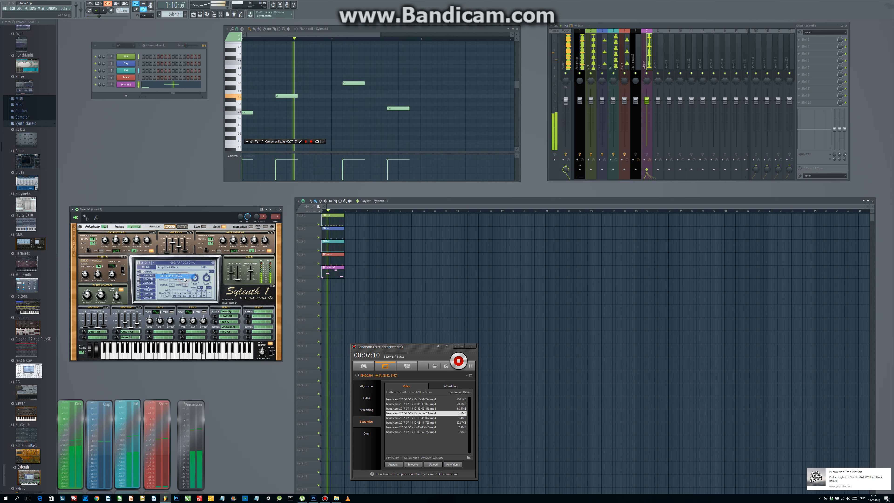
click(213, 263)
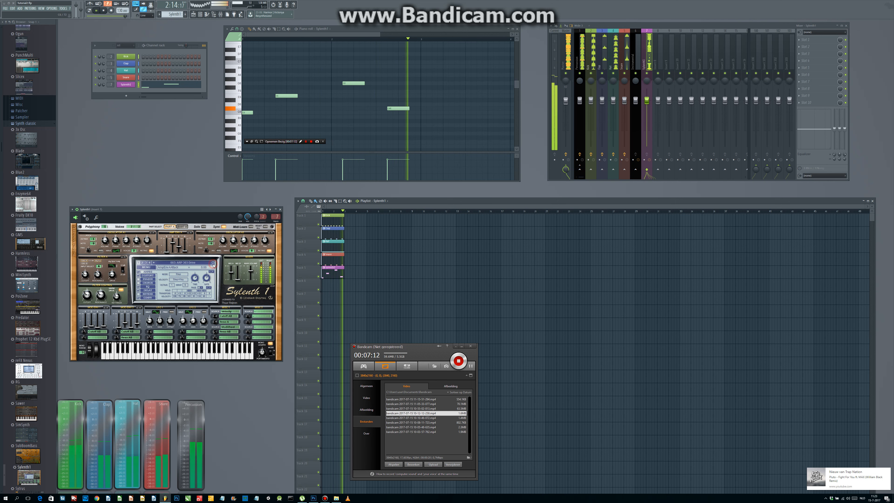
click(213, 264)
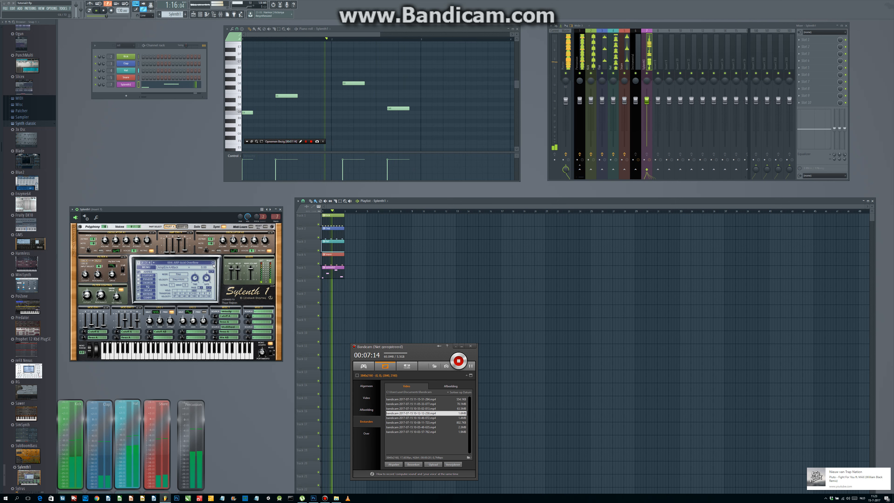
click(213, 264)
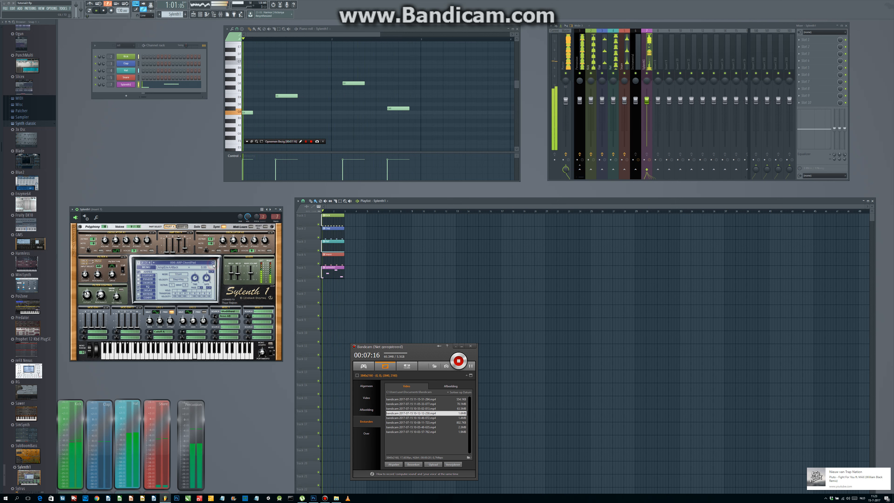
click(213, 264)
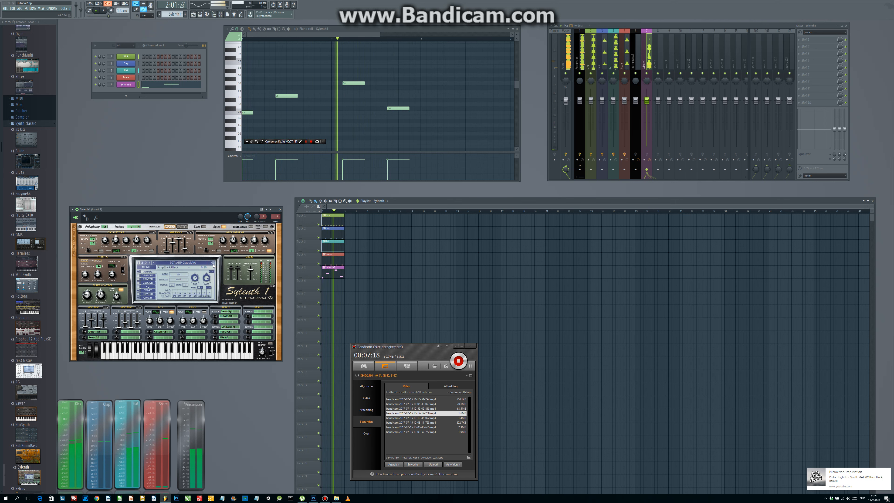
click(213, 264)
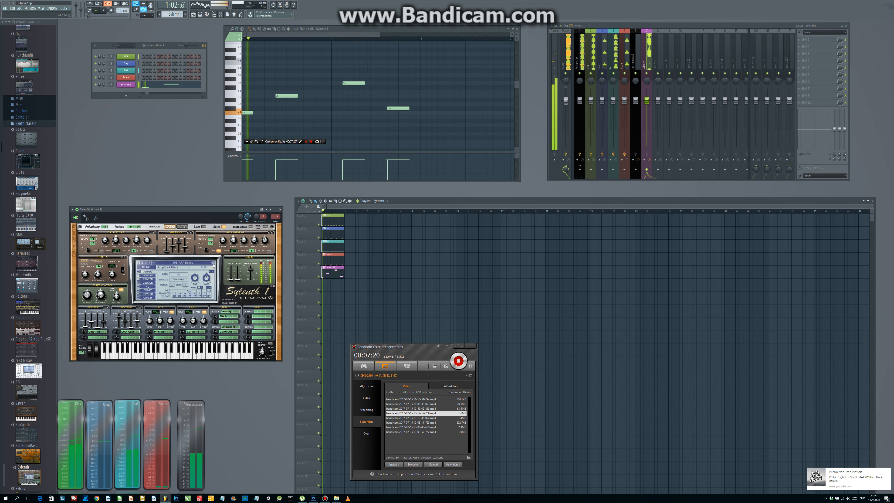
click(213, 264)
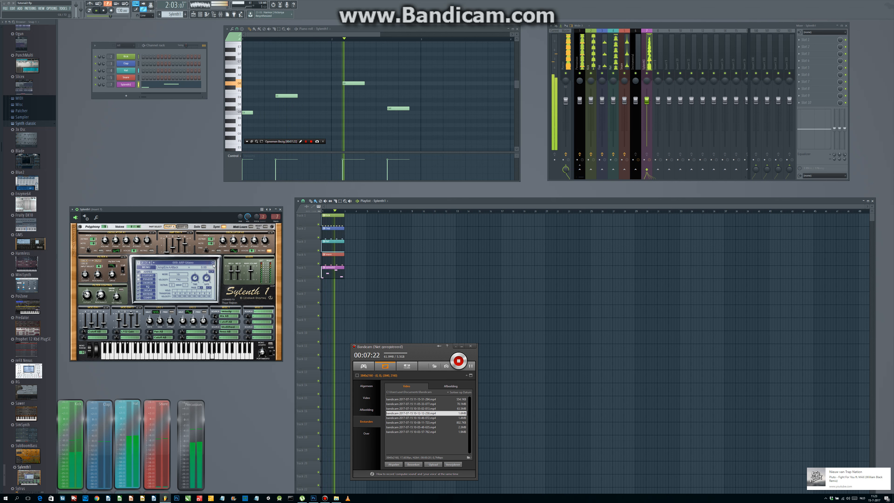
click(213, 264)
click(213, 264)
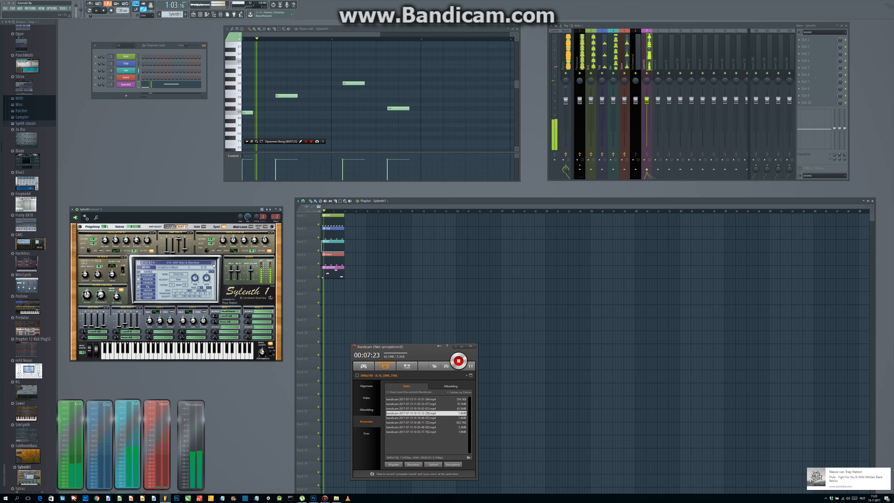
click(213, 264)
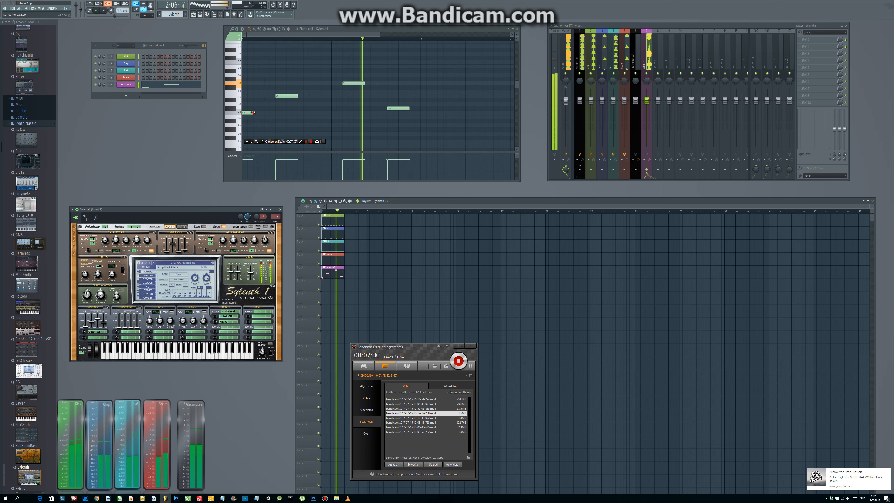
Lengthen the first note of the Sylenth1 melody to match the other notes and stop playback
drag(251, 113, 262, 114)
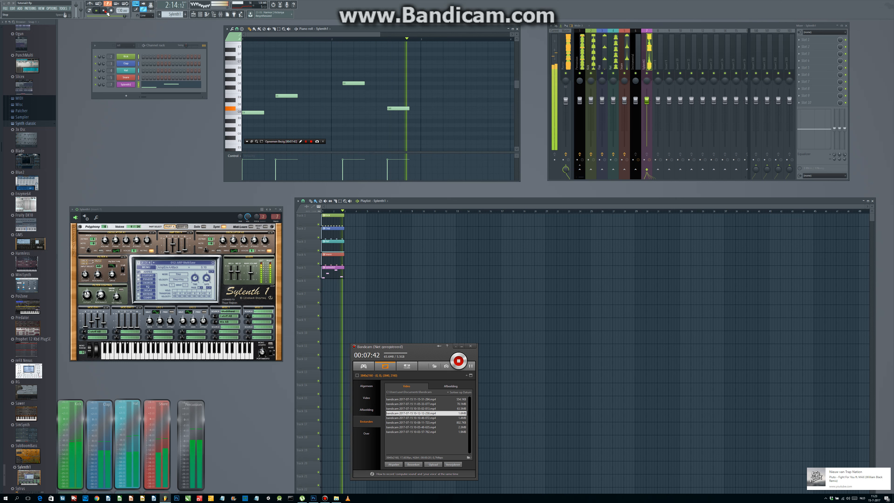
key(space)
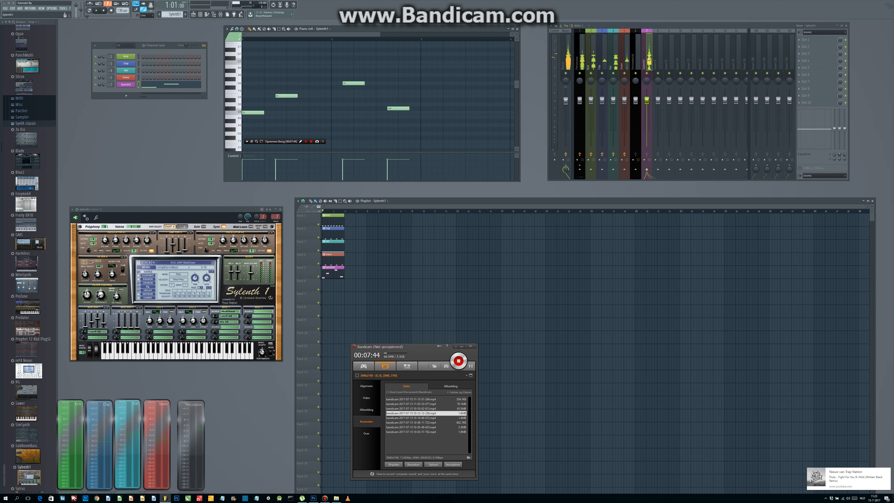
Route the Sylenth1 mixer track only to the Instrumental mixer track and check the routing
ctrl+click(637, 62)
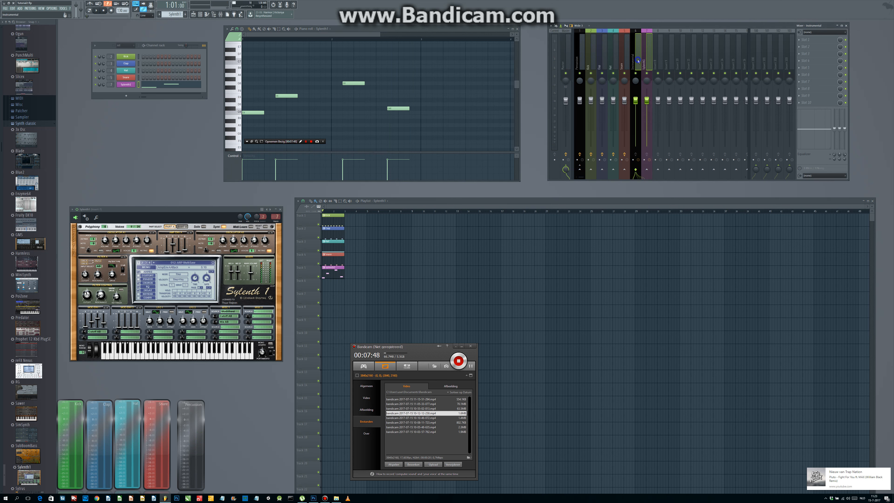
right_click(639, 61)
mouse_move(654, 73)
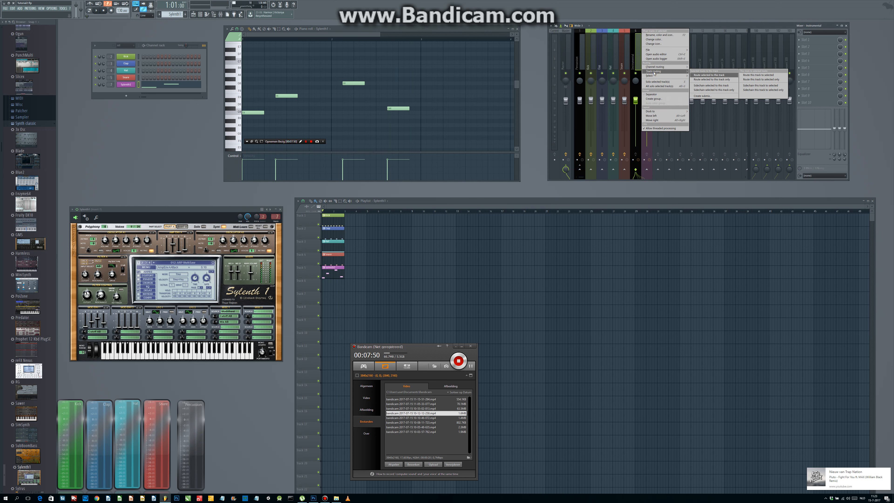
click(708, 79)
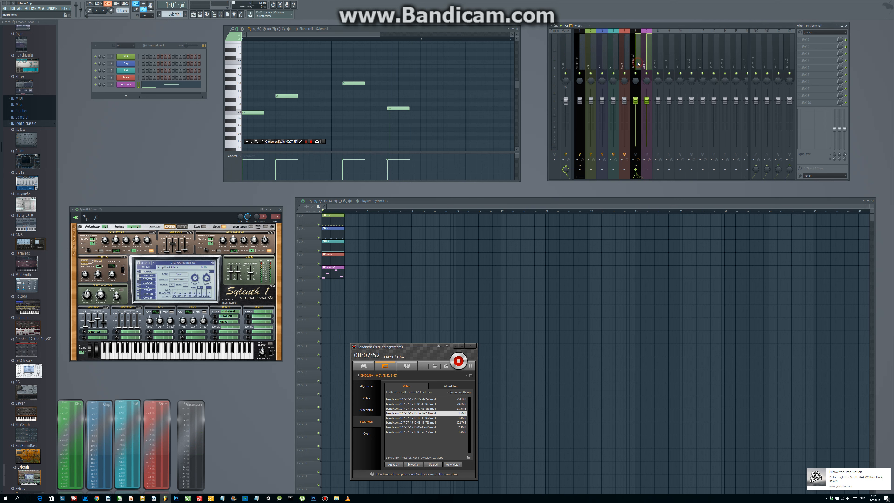
click(650, 64)
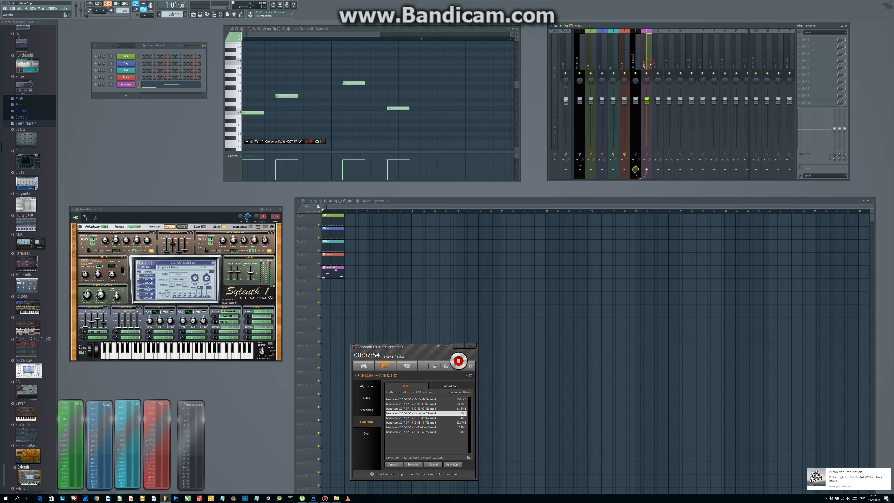
Add Maximus in slot 9 of the Instrumental mixer track, pull its compression curve point lower, and close the effect window
click(635, 64)
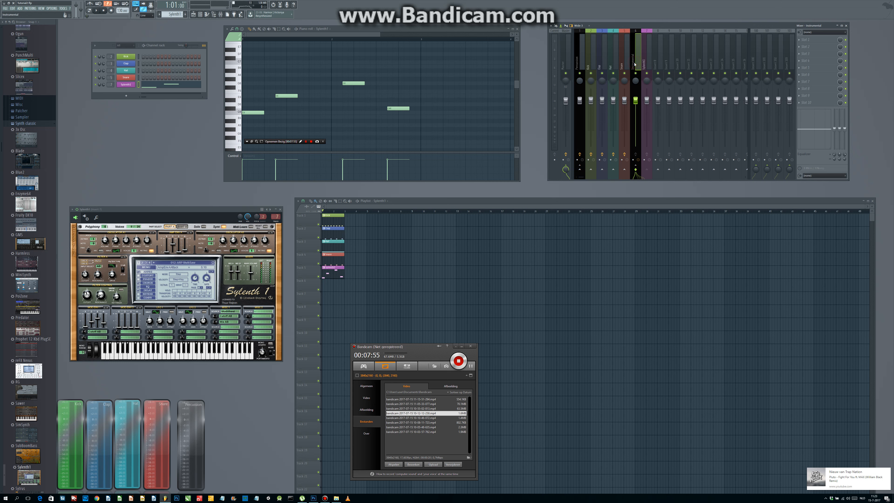
click(800, 99)
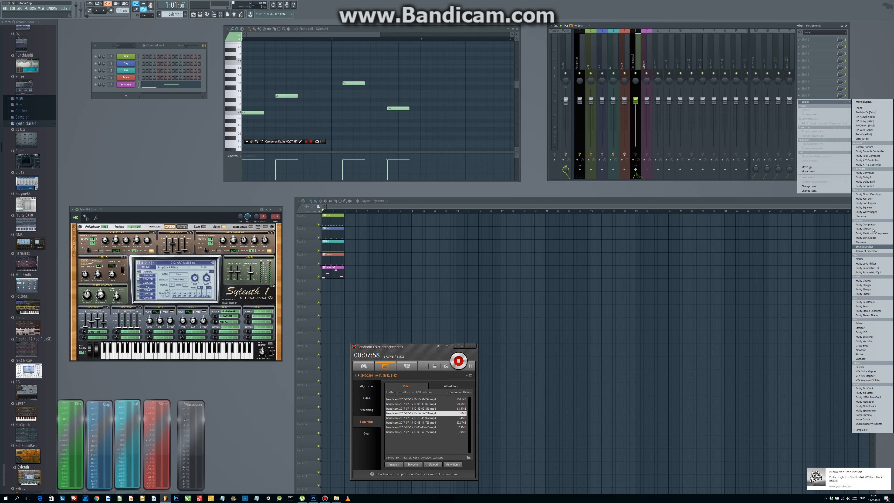
click(862, 241)
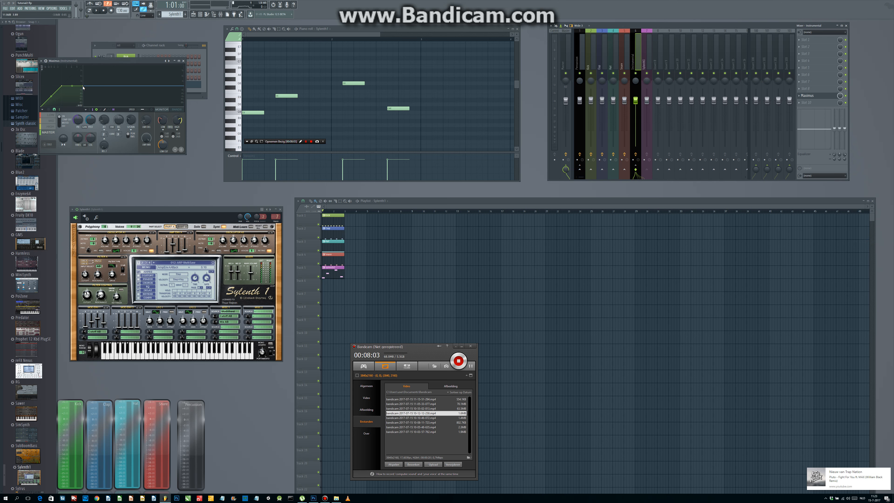
drag(83, 86, 62, 90)
click(183, 61)
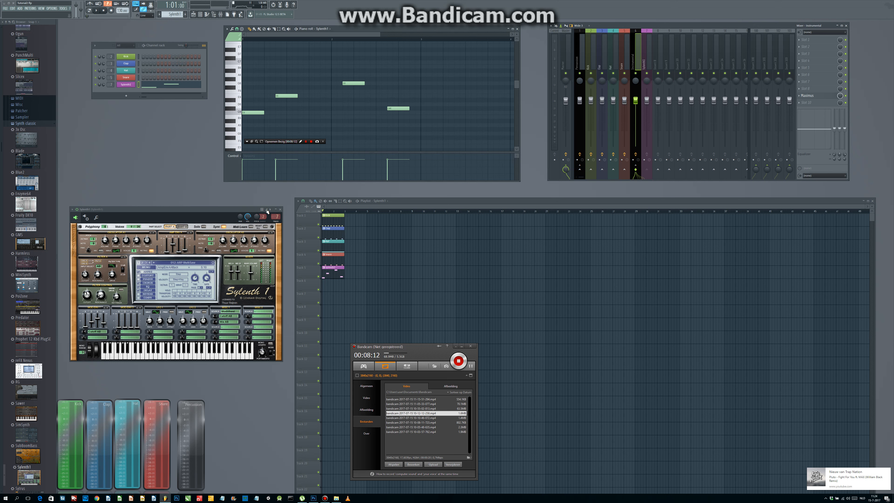
Close the Sylenth1 window and save the project
click(281, 210)
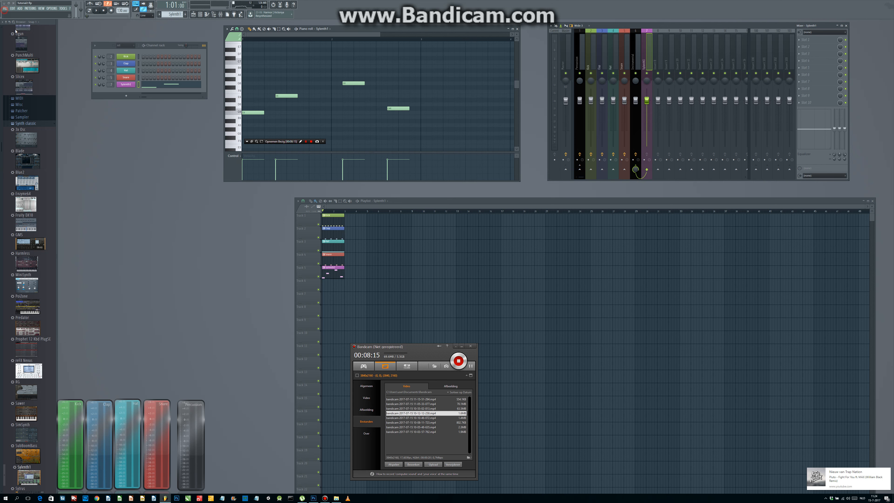
click(5, 10)
click(16, 29)
Add the Predator synth as a new channel and move its window below the channel rack
scroll(32, 352, down, 5)
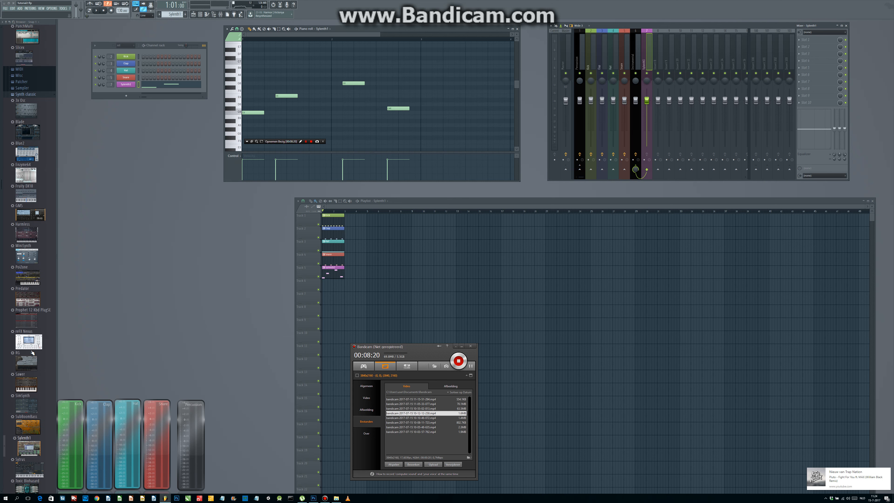
scroll(31, 352, up, 3)
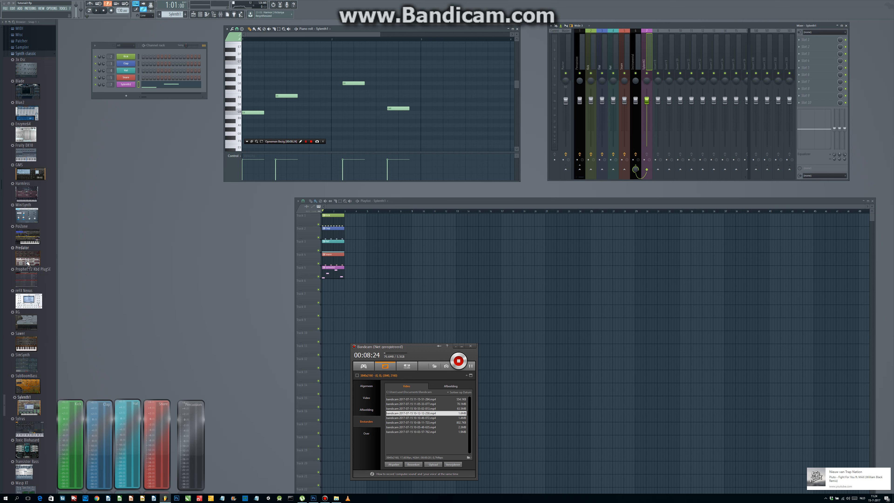
drag(28, 262, 126, 93)
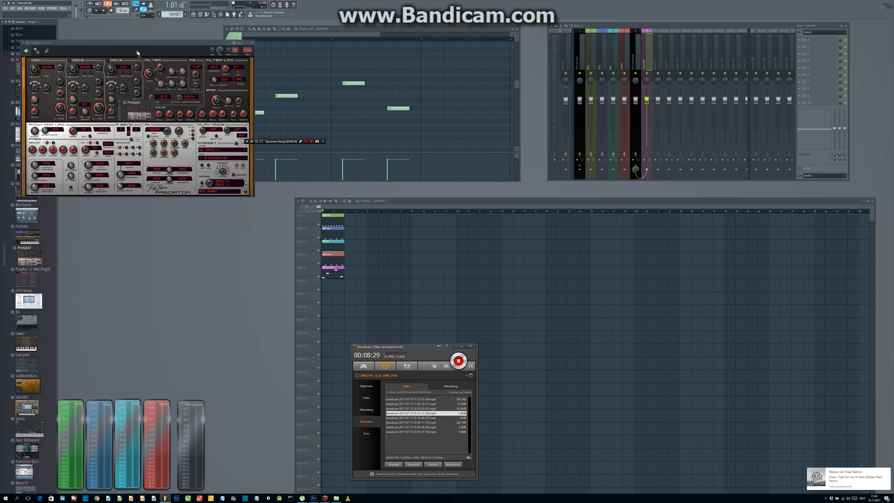
drag(138, 44, 154, 160)
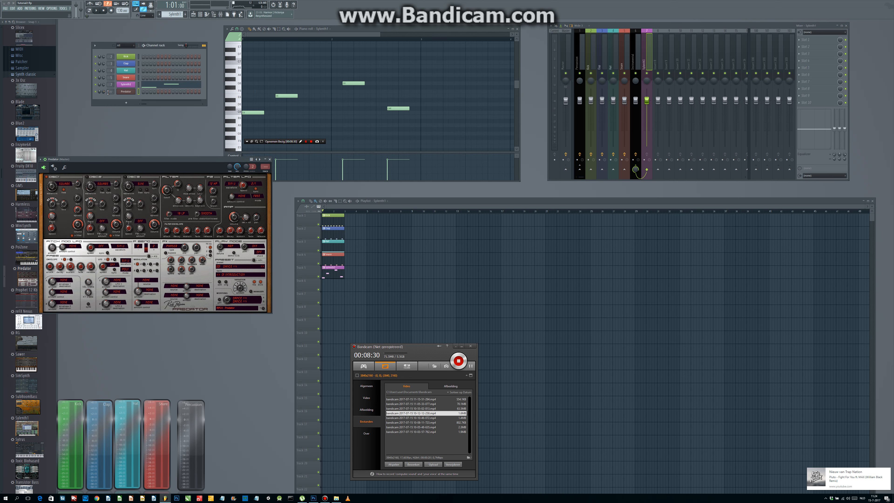
Assign the Predator channel to mixer track 8 and change the channel's colour to yellow
drag(108, 92, 108, 83)
right_click(127, 93)
click(141, 98)
click(138, 97)
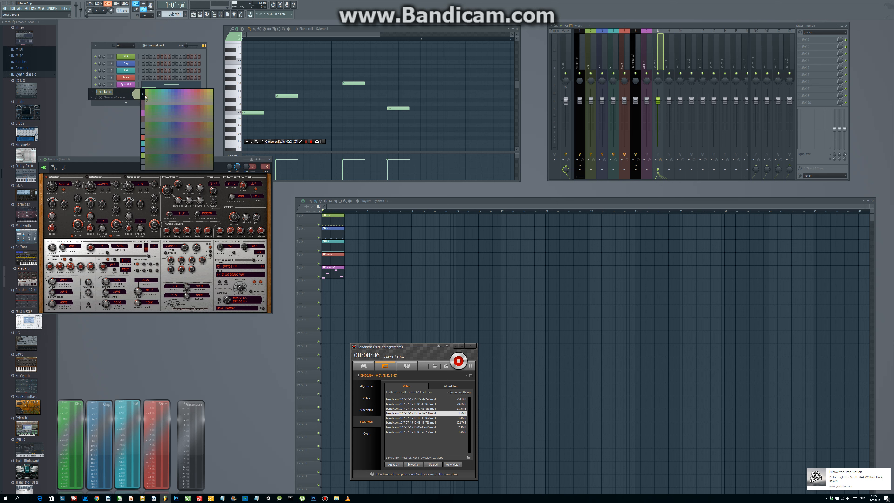
click(143, 98)
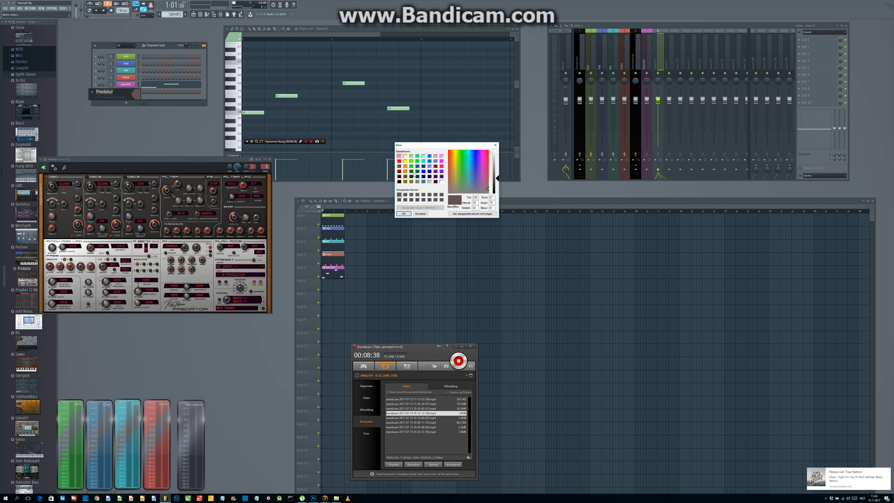
click(406, 161)
click(405, 213)
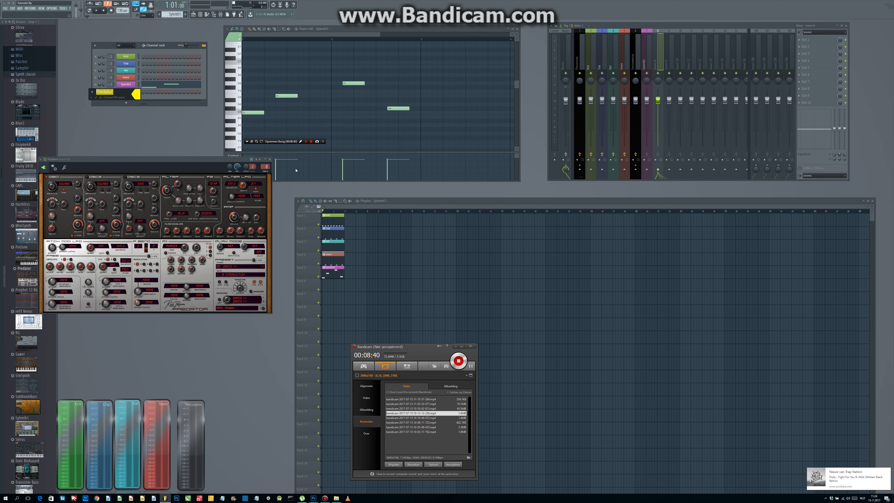
key(Return)
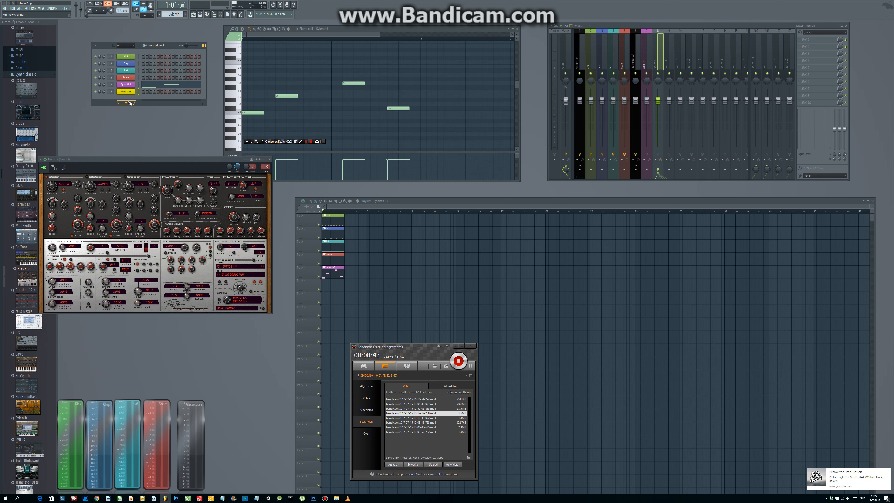
Create a new empty pattern named Predator and place its clip at the start of playlist track 6
click(159, 14)
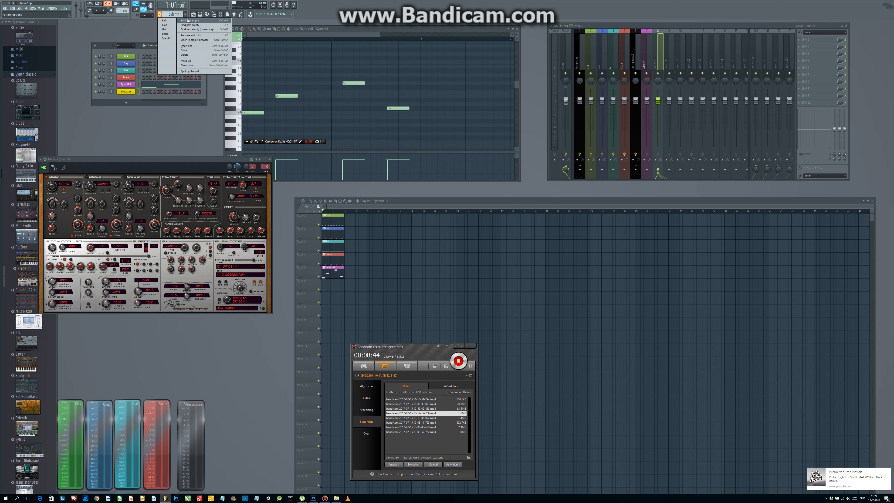
click(179, 25)
click(140, 19)
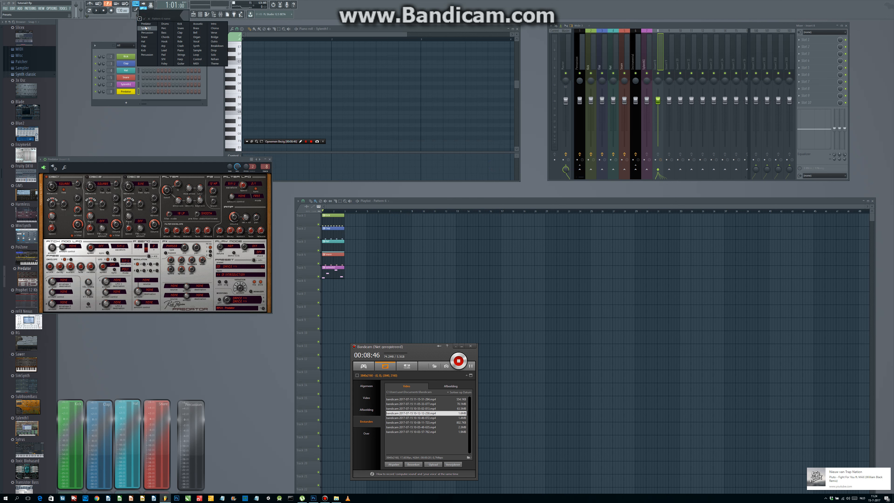
click(146, 28)
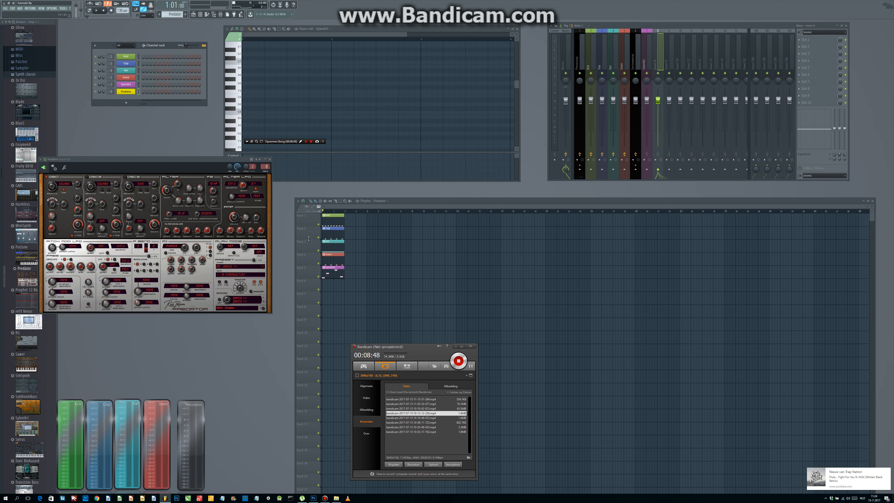
click(324, 286)
Name mixer track 8 Predator, colour it yellow, and add Wave Candy in its slot 10
right_click(664, 65)
click(679, 35)
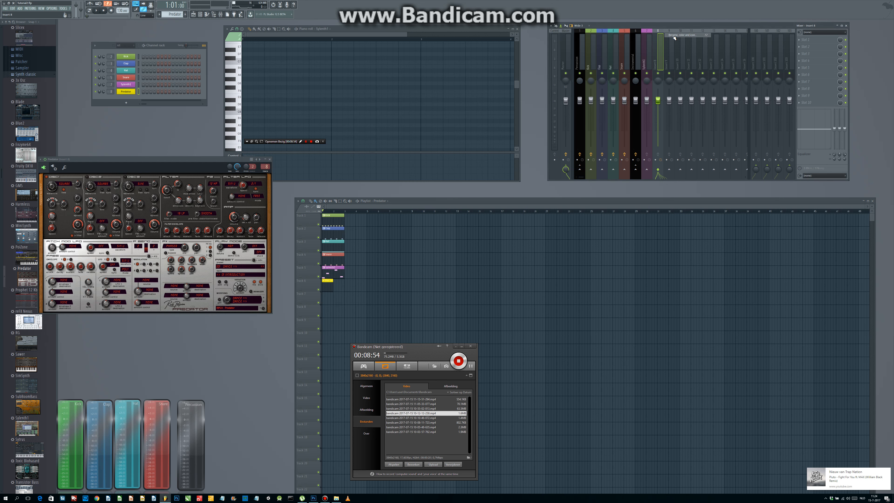
click(625, 36)
click(630, 41)
click(800, 102)
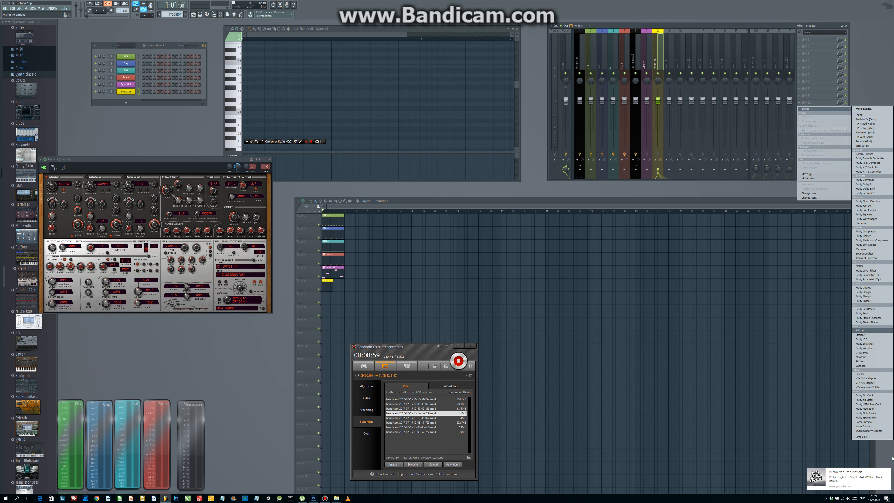
click(863, 426)
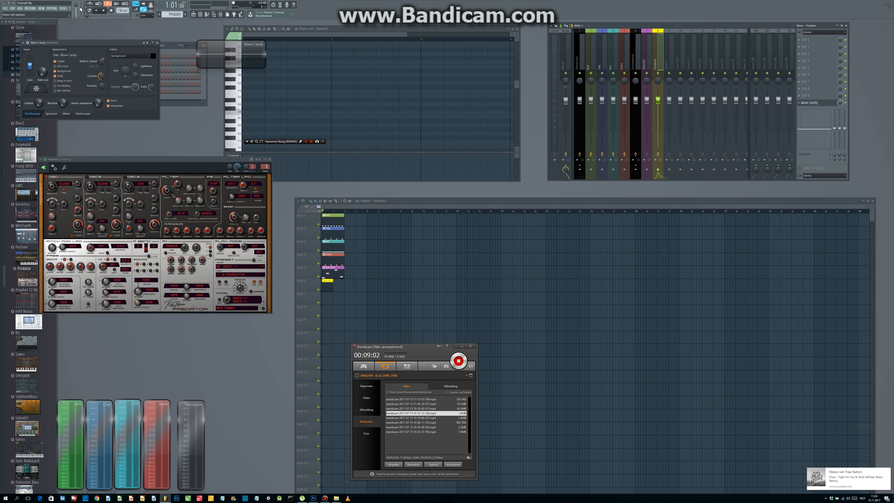
Load the meter preset in the Predator track's Wave Candy and set its title to Predator
click(22, 43)
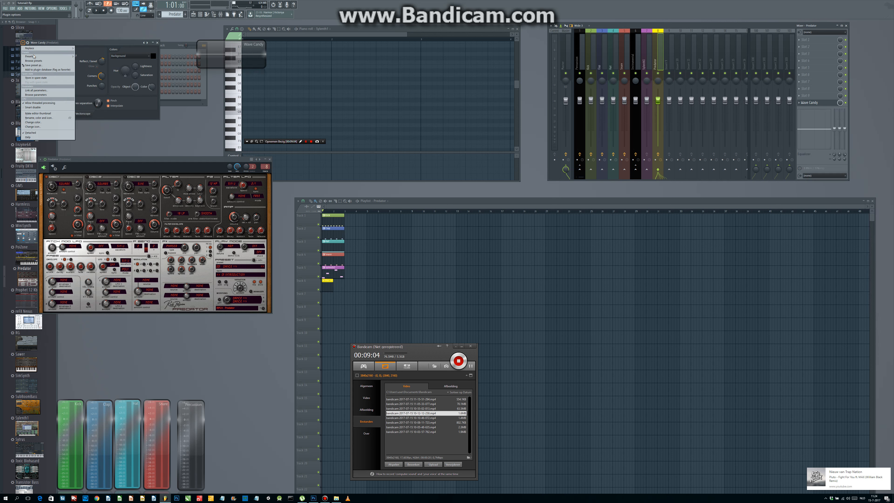
mouse_move(35, 56)
click(94, 69)
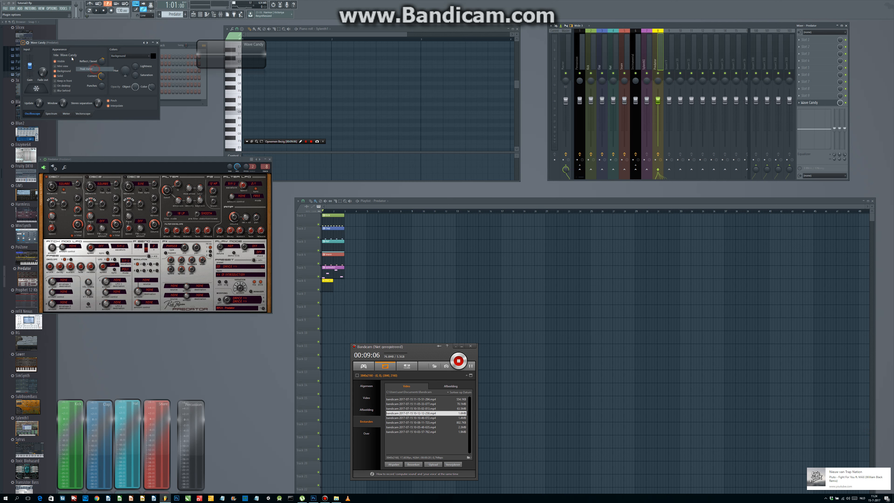
click(69, 56)
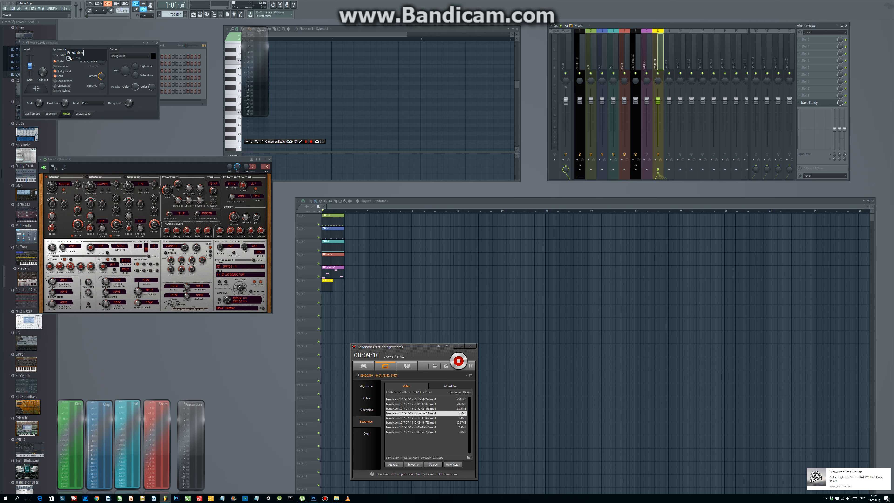
text(Predator)
click(69, 58)
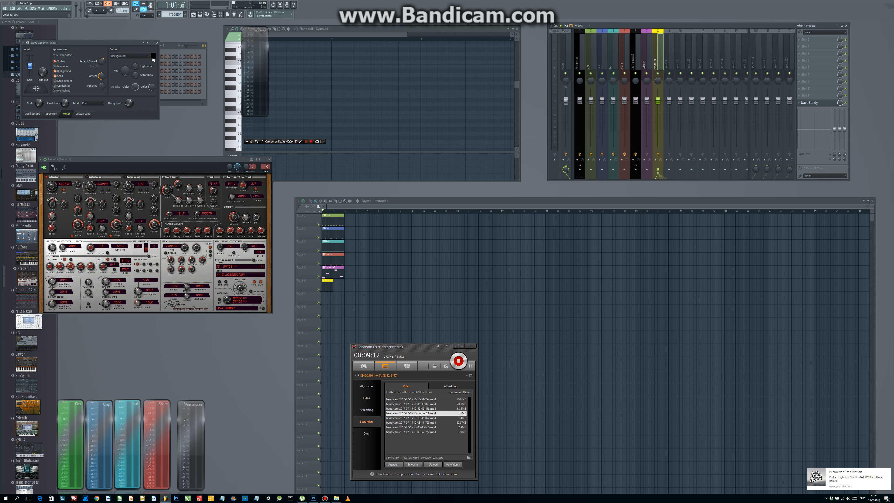
Set the Predator meter's background to yellow and move it down into the row of coloured meters, leaving a gap after the grey one
click(153, 56)
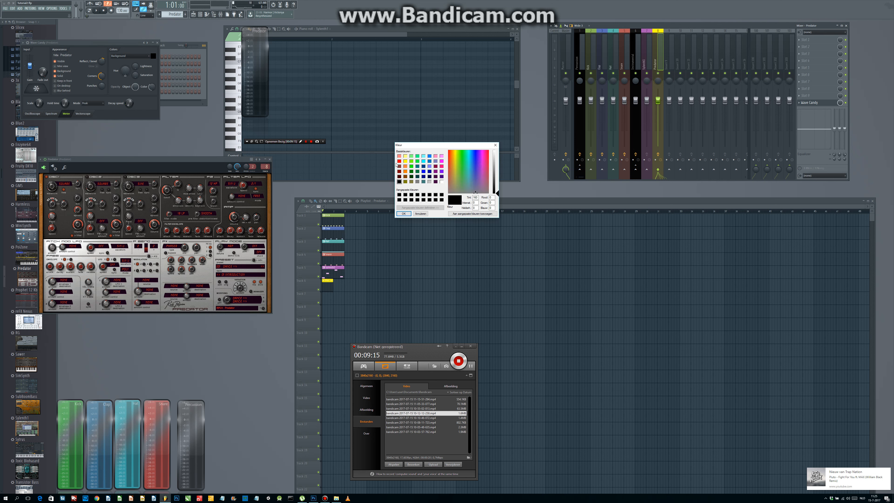
click(405, 161)
click(405, 214)
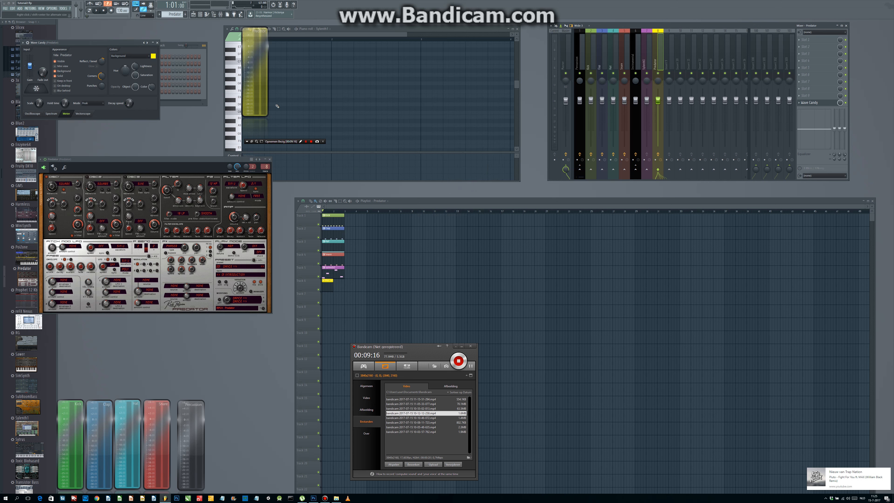
drag(257, 98, 257, 469)
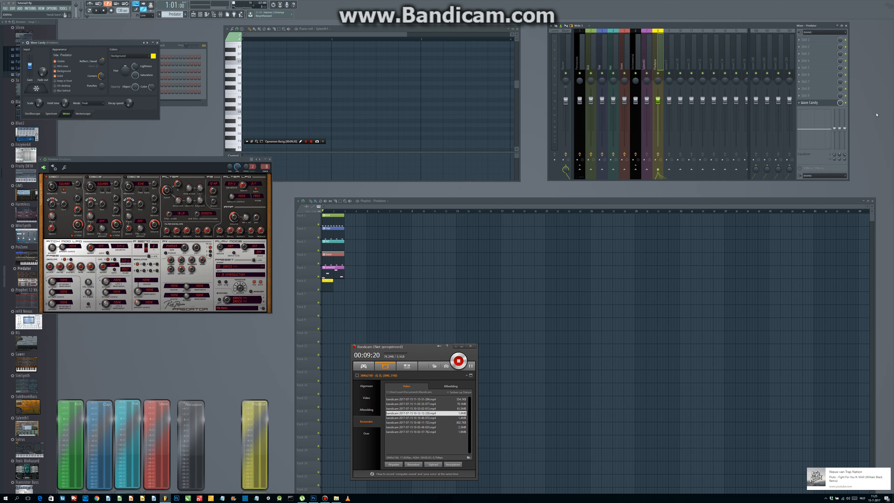
Add Wave Candy to slot 10 of the purple Sylenth1 mixer track
click(648, 63)
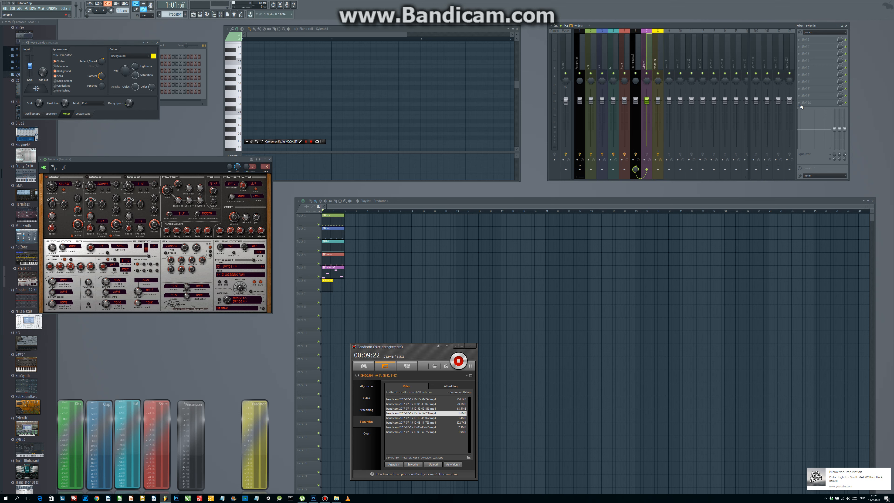
click(799, 103)
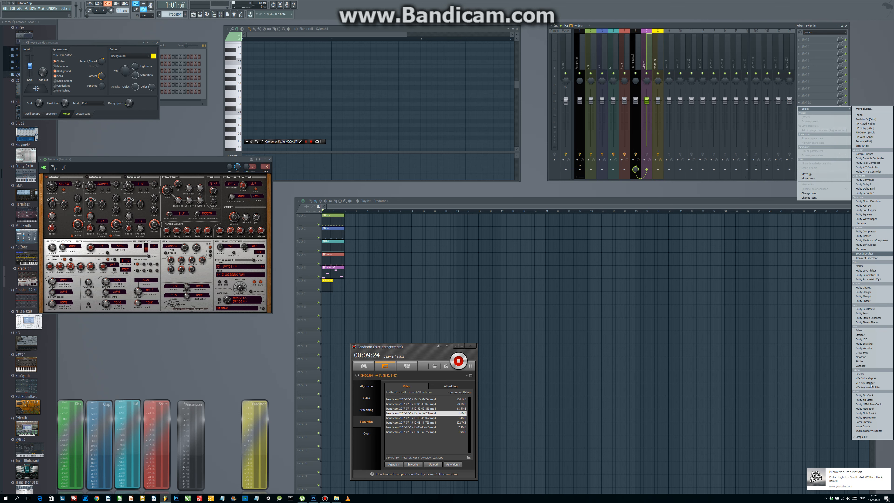
click(862, 427)
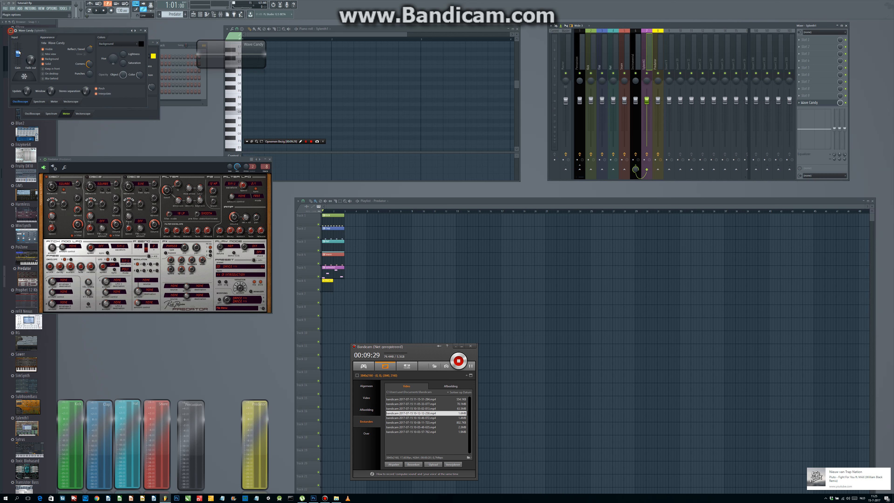
Load the meter preset in the Sylenth1 track's Wave Candy and set its title to Sylenth1
click(11, 30)
mouse_move(21, 44)
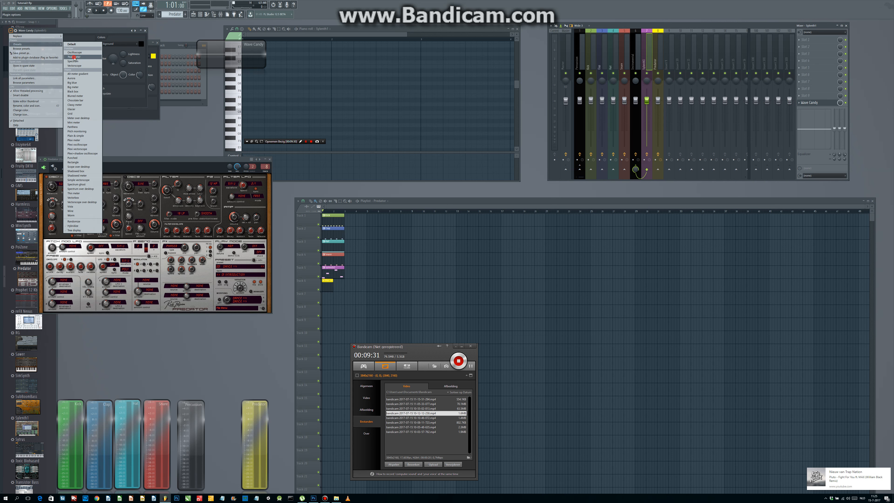
click(74, 57)
click(58, 45)
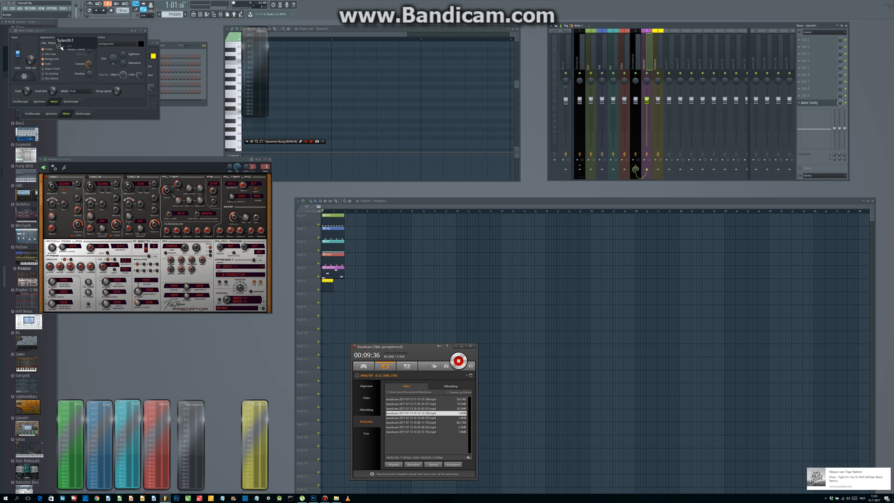
click(59, 46)
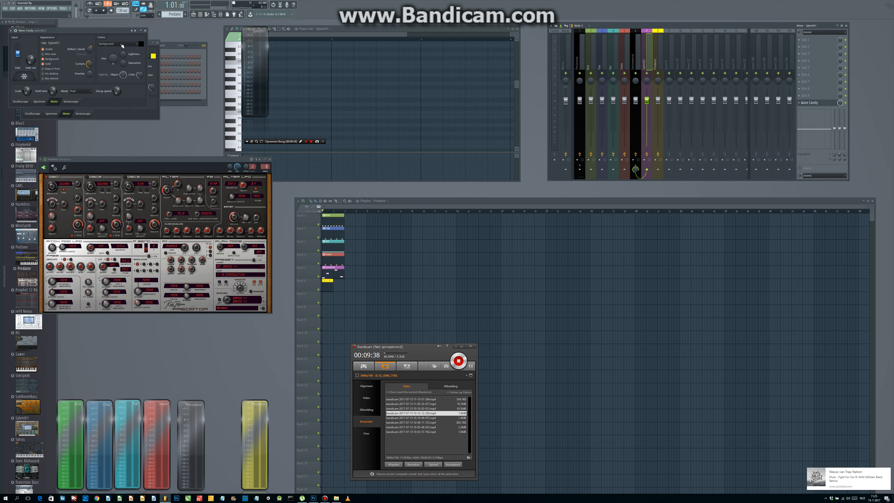
Set the Sylenth1 meter's background to pink, place it between the grey and yellow meters, and close both Wave Candy settings windows
click(144, 46)
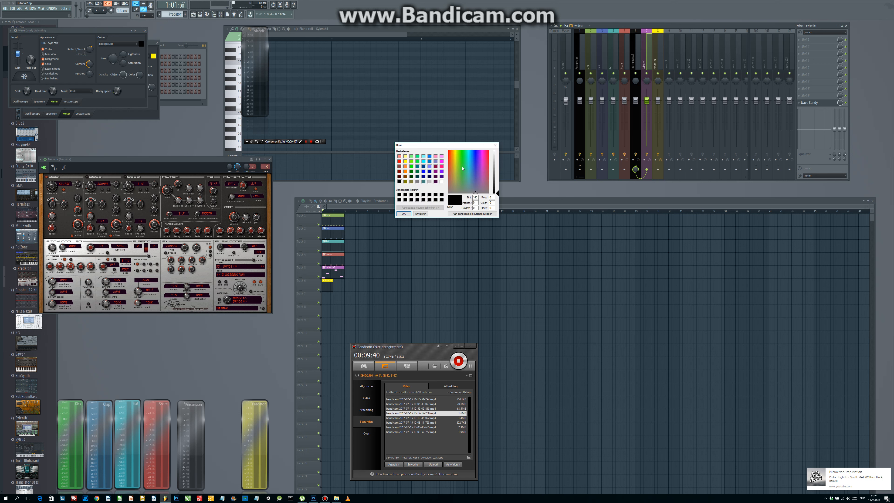
click(441, 166)
click(404, 214)
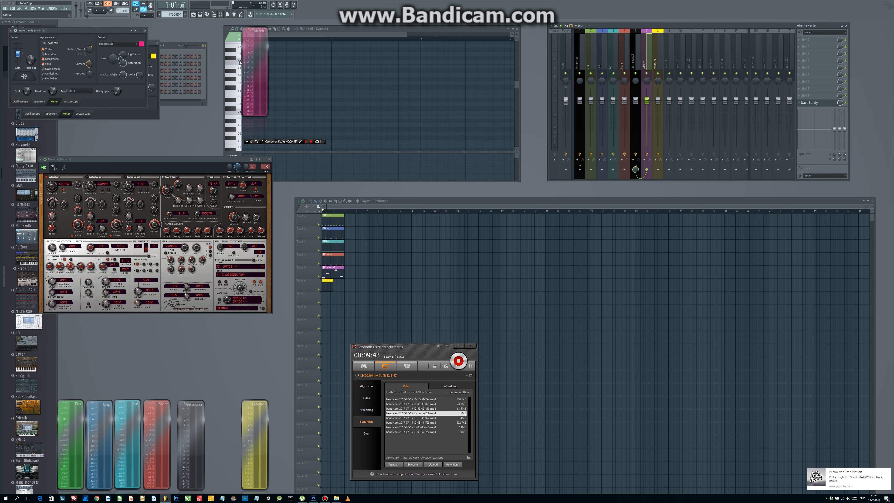
drag(249, 57, 218, 430)
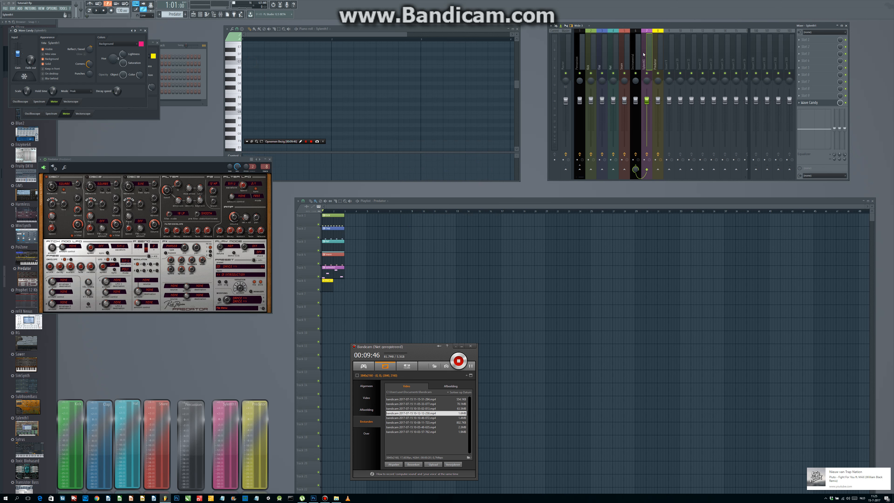
click(145, 30)
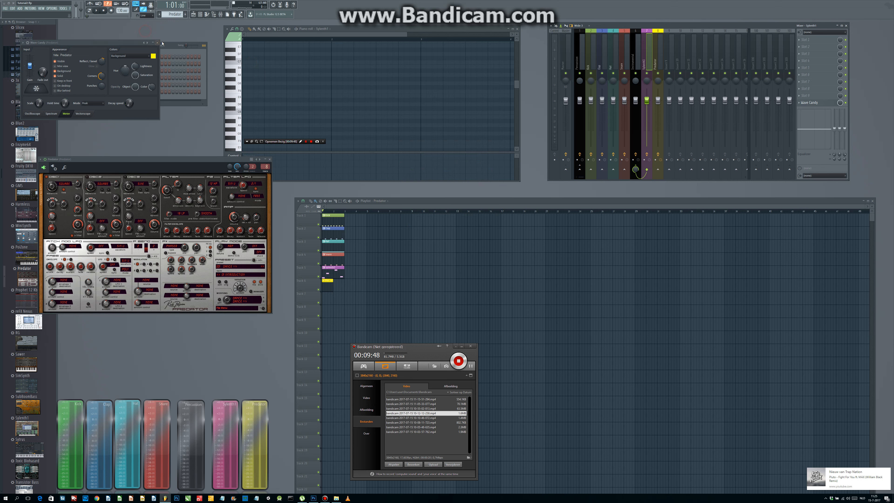
click(157, 43)
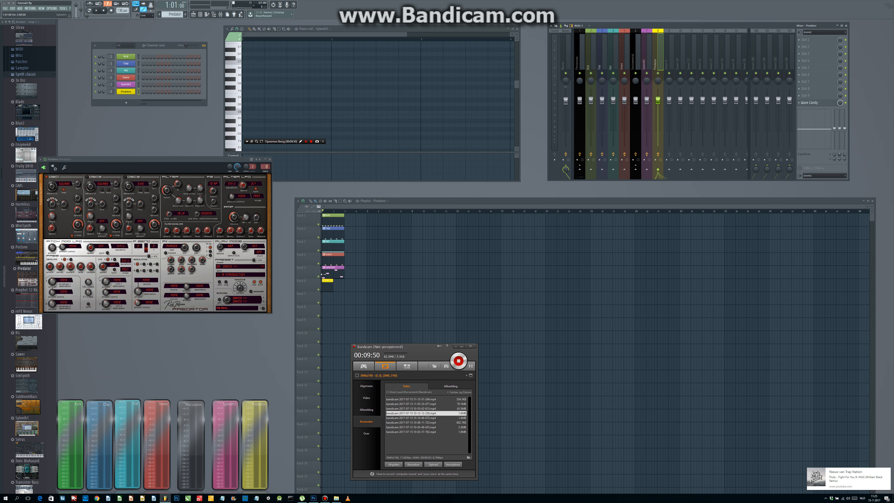
Open the Predator channel's piano roll and place one-beat notes of the same pitch on beat 2 of bars 1 and 2
right_click(129, 93)
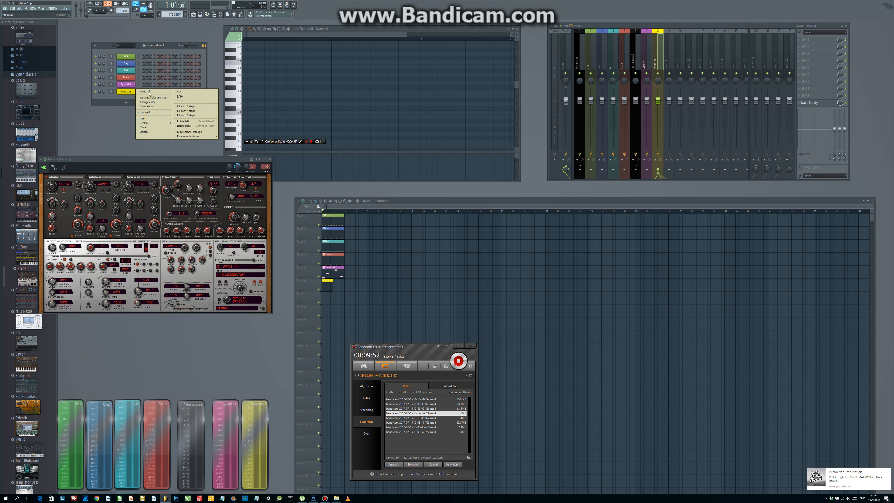
click(213, 133)
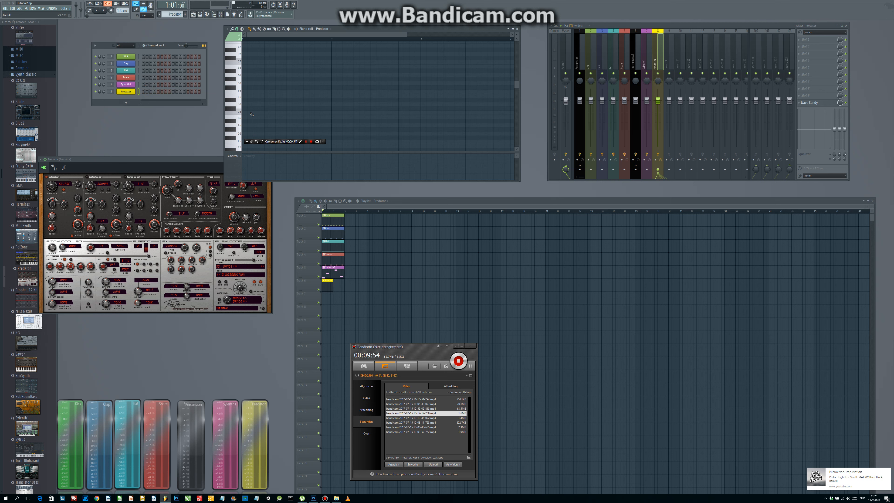
click(267, 113)
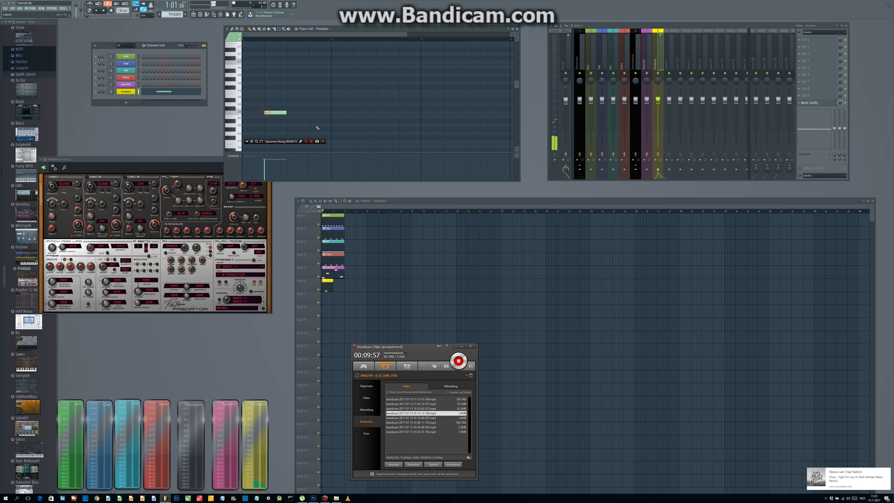
click(358, 113)
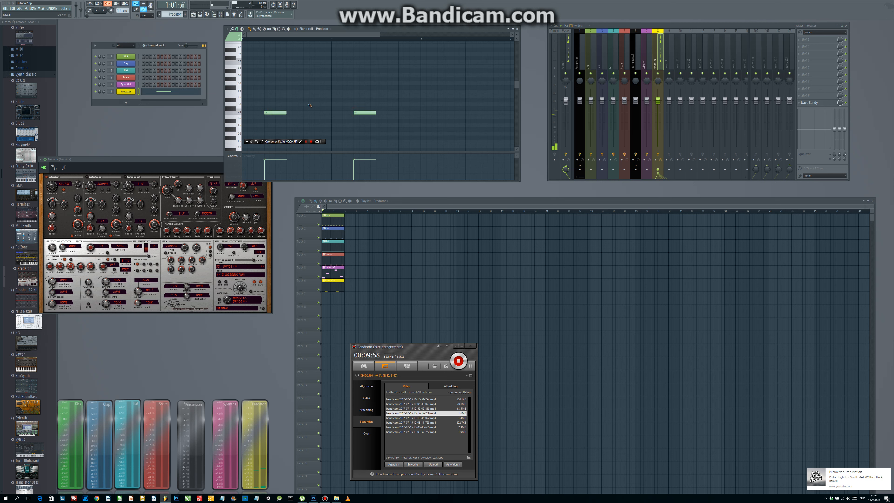